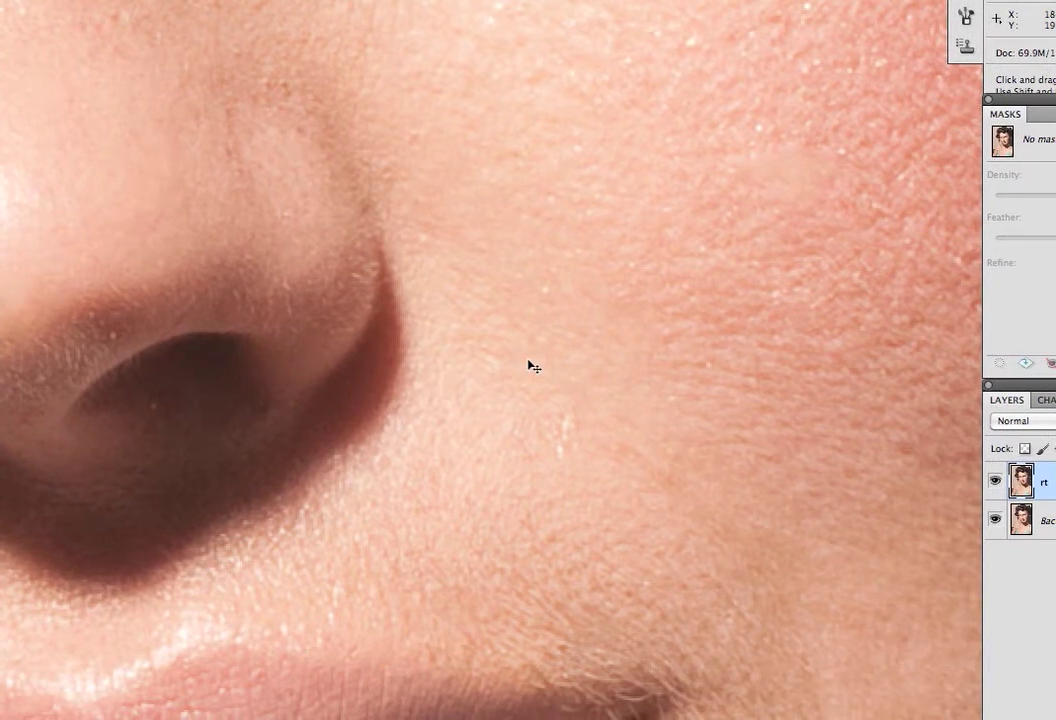
Step: Compare the face with and without the rt retouching layer, examining the skin around the nose, lips and chin
{"action": "scroll", "coordinate": [533, 367], "scroll_direction": "down", "scroll_amount": 5}
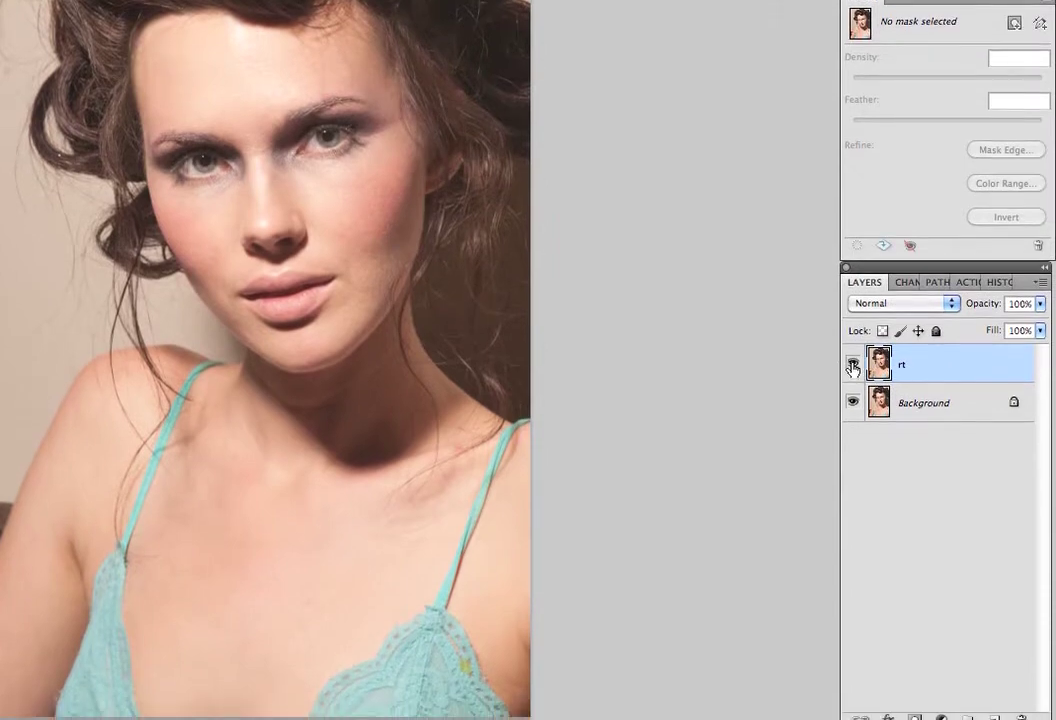
{"action": "left_click", "coordinate": [852, 366]}
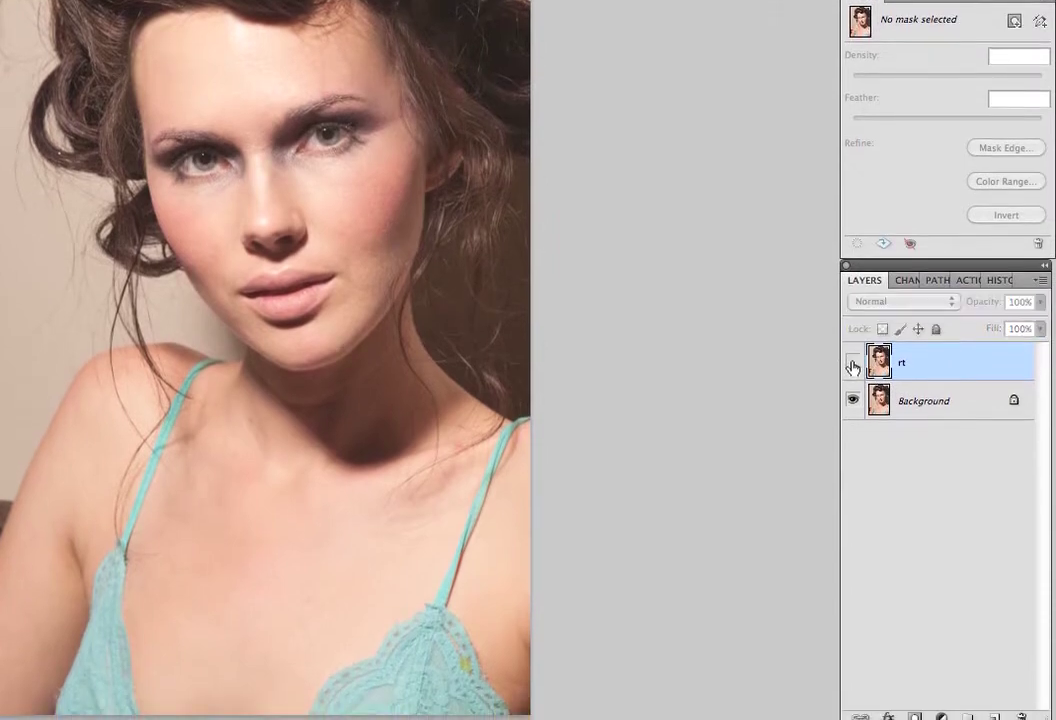
{"action": "key", "text": "super+plus"}
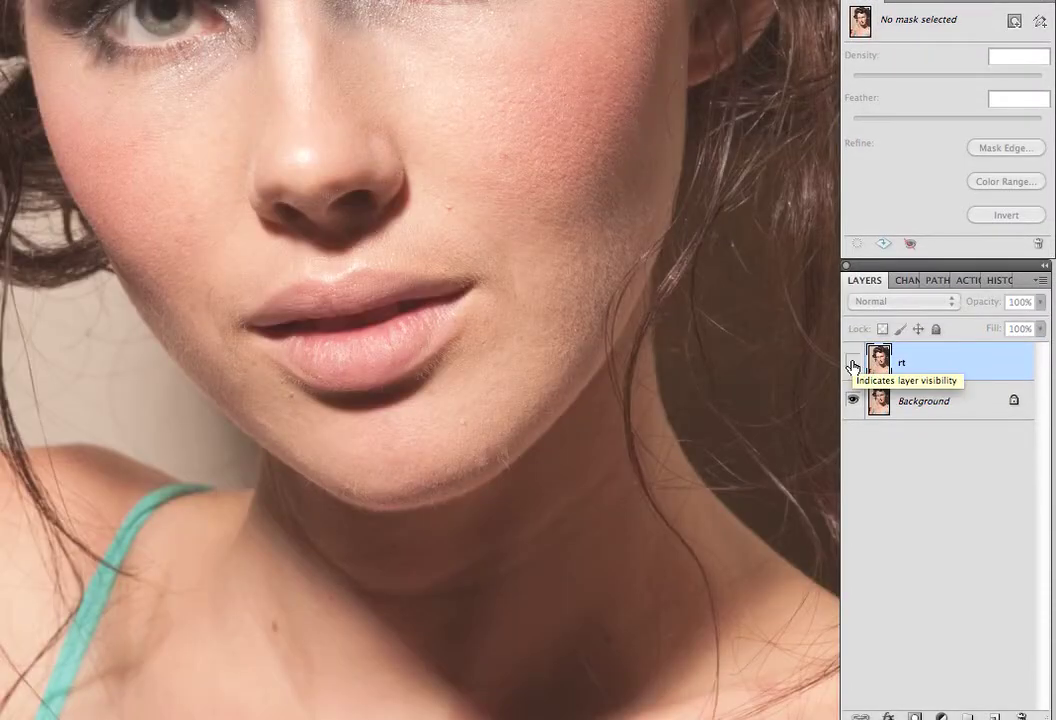
{"action": "key", "text": "super+plus"}
{"action": "left_click", "coordinate": [852, 366]}
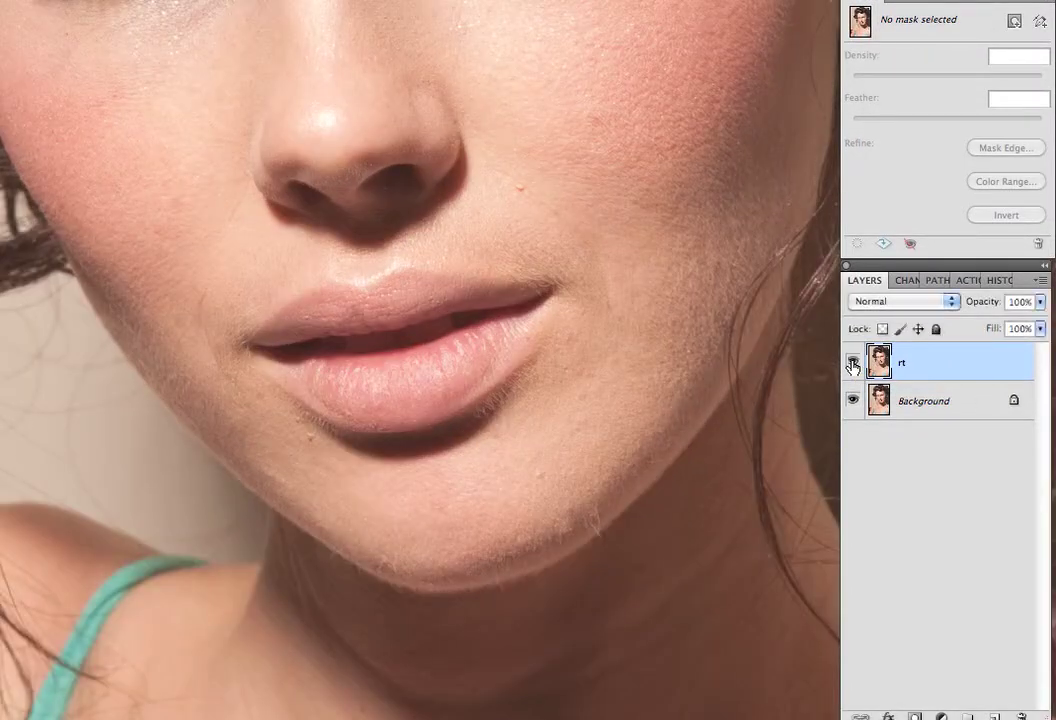
{"action": "left_click", "coordinate": [852, 366]}
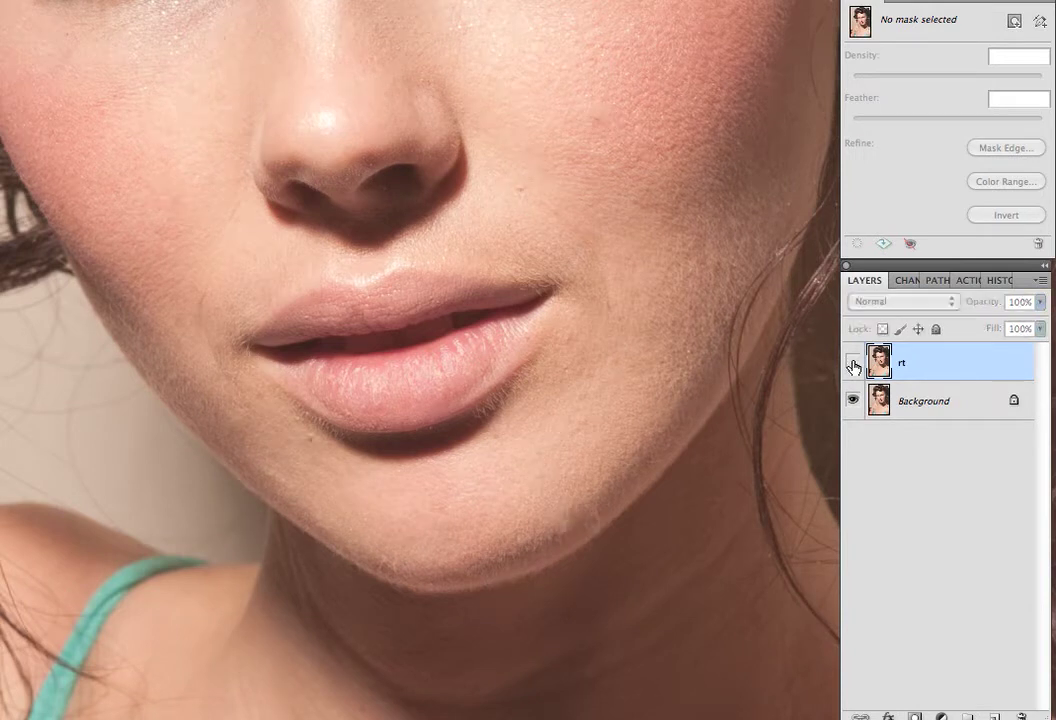
{"action": "left_click", "coordinate": [852, 366]}
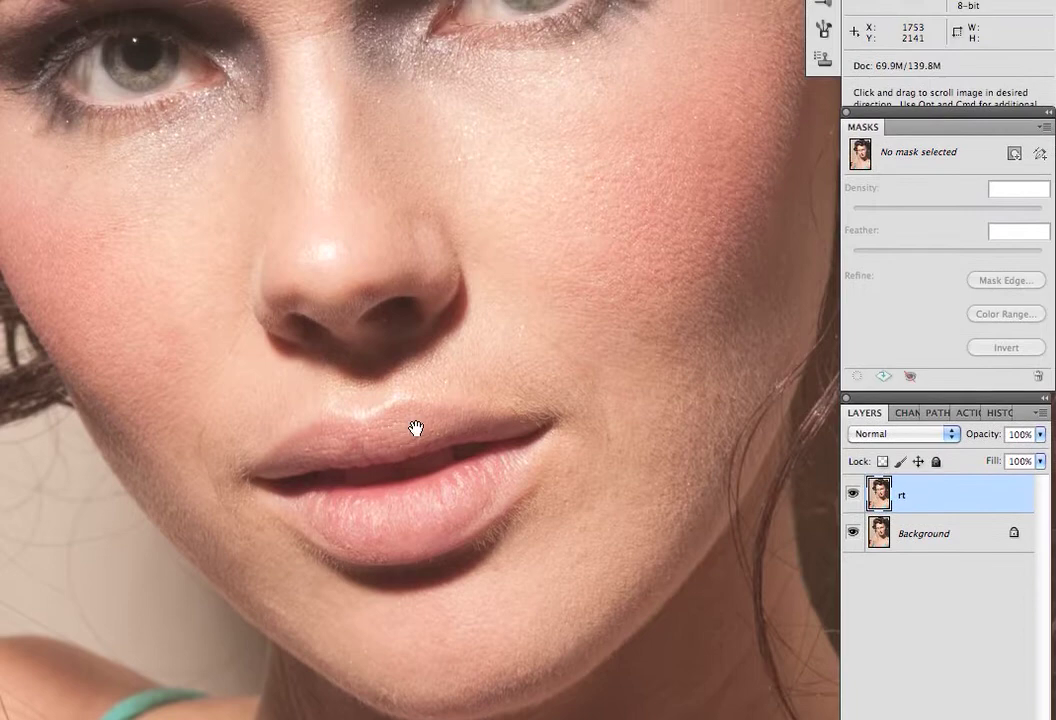
{"action": "left_click_drag", "start_coordinate": [415, 298], "coordinate": [357, 393]}
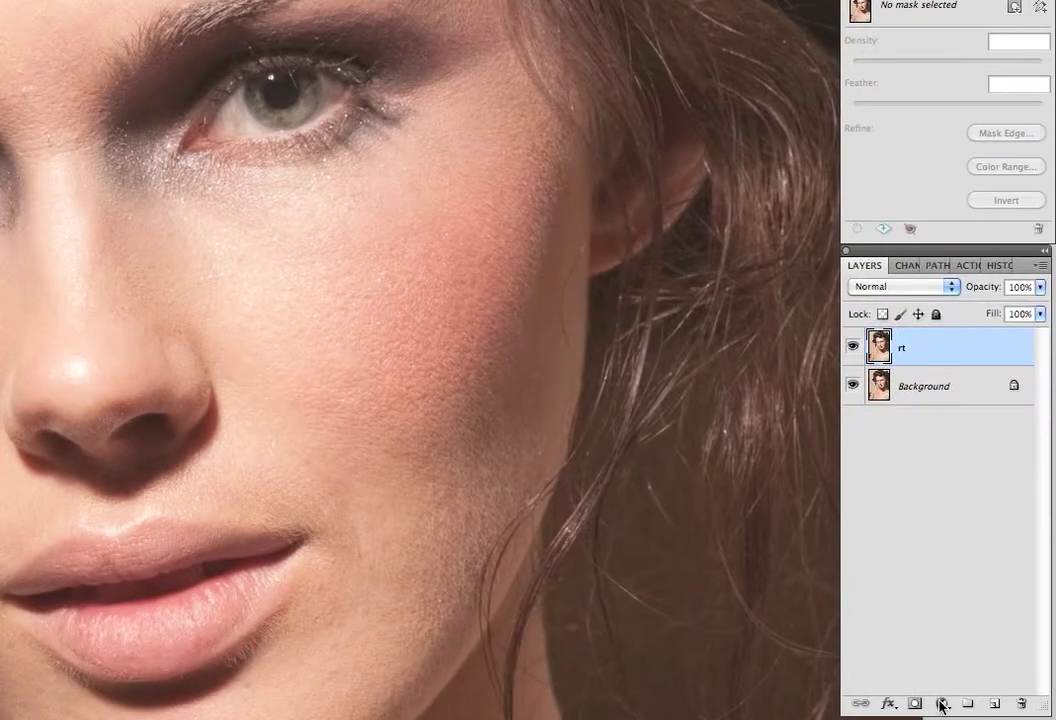
Step: Add a Curves adjustment layer above the rt layer and set its blend mode to Luminosity
{"action": "left_click", "coordinate": [941, 704]}
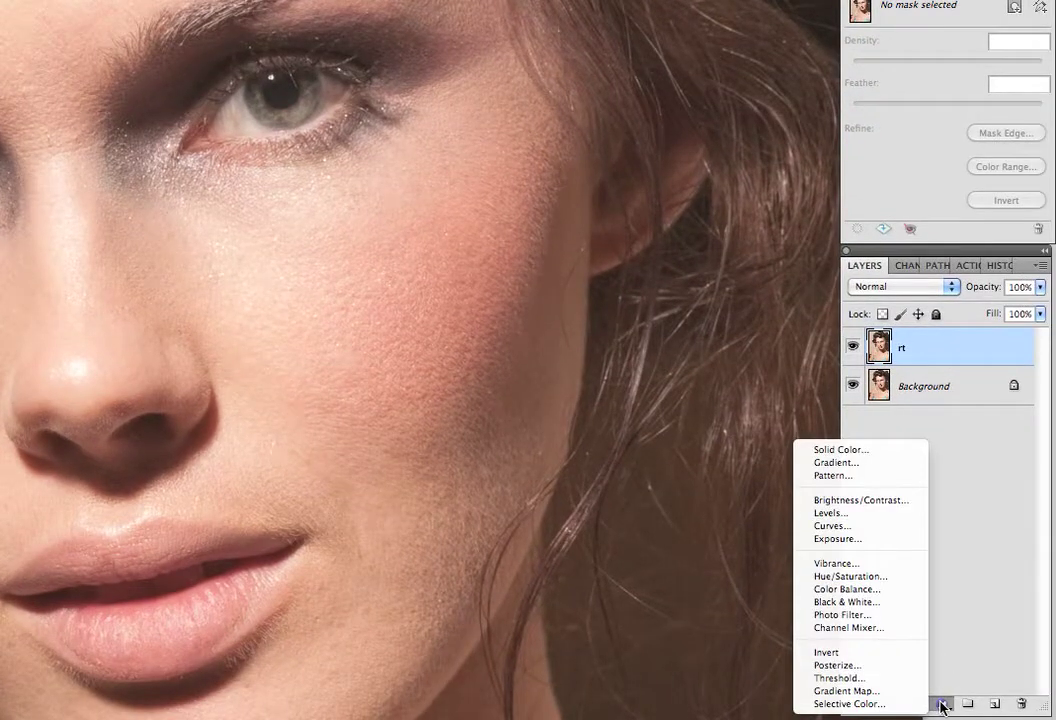
{"action": "left_click", "coordinate": [884, 537]}
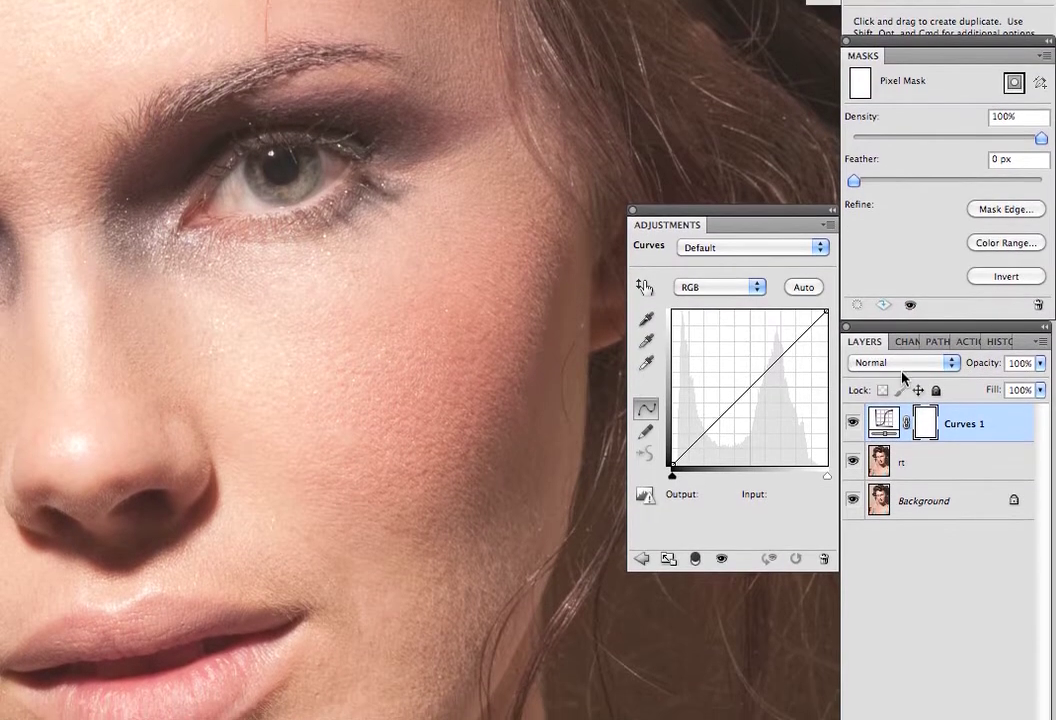
{"action": "left_click", "coordinate": [900, 385]}
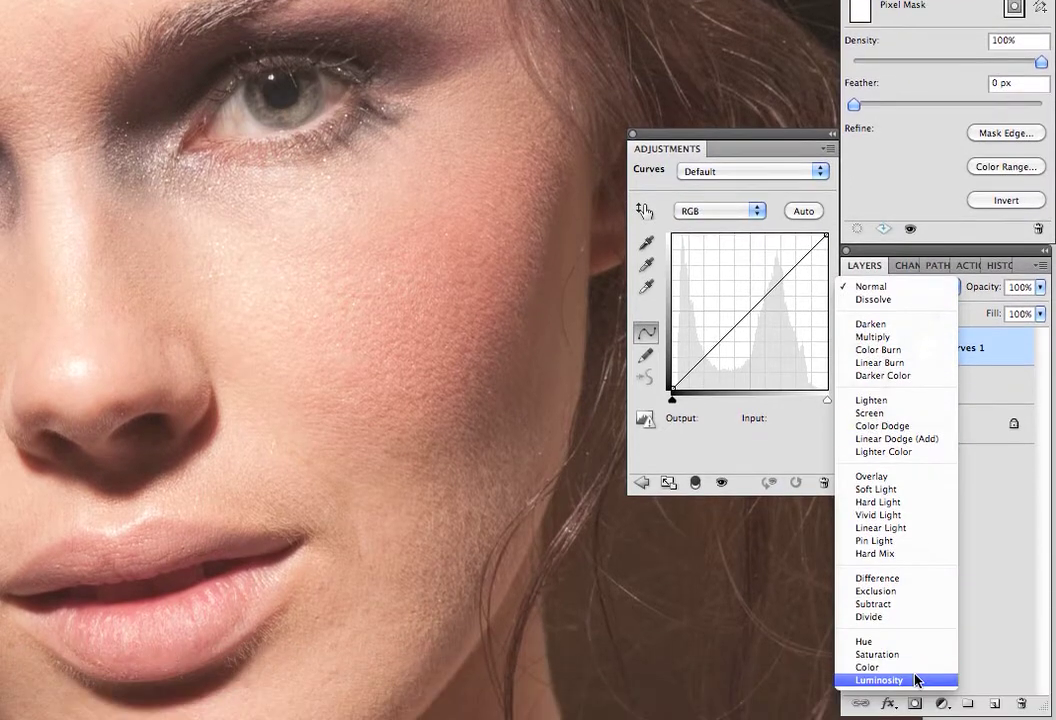
{"action": "left_click", "coordinate": [916, 681]}
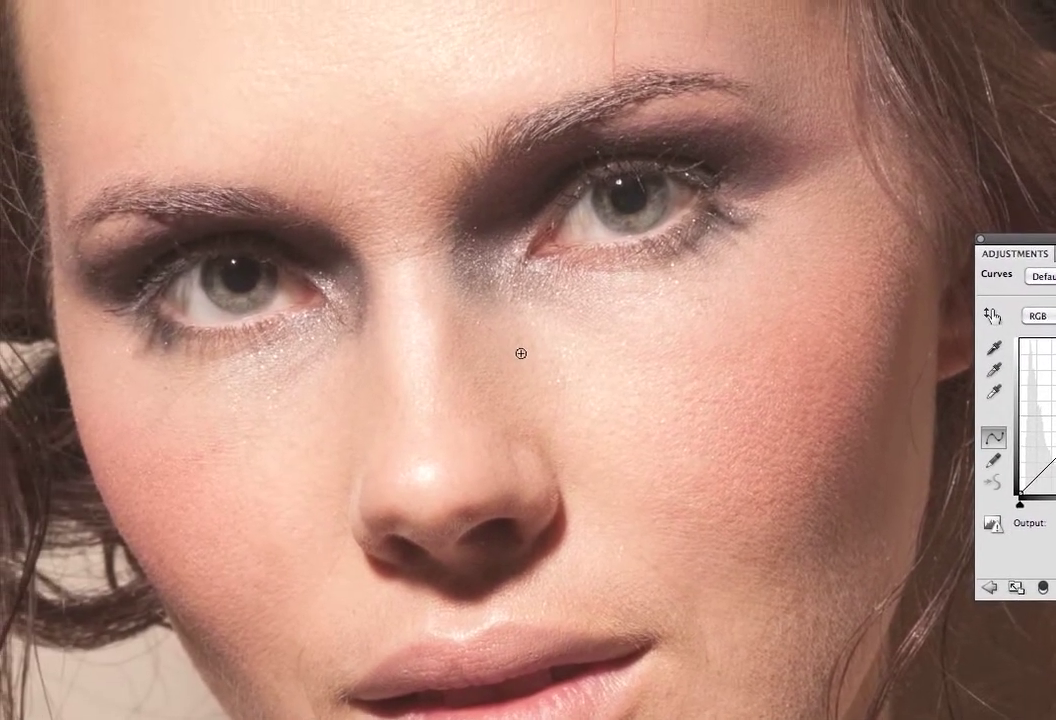
Step: Brighten the portrait by raising an upper point on the RGB curve to input 146, output 183
{"action": "key", "text": "ctrl+0"}
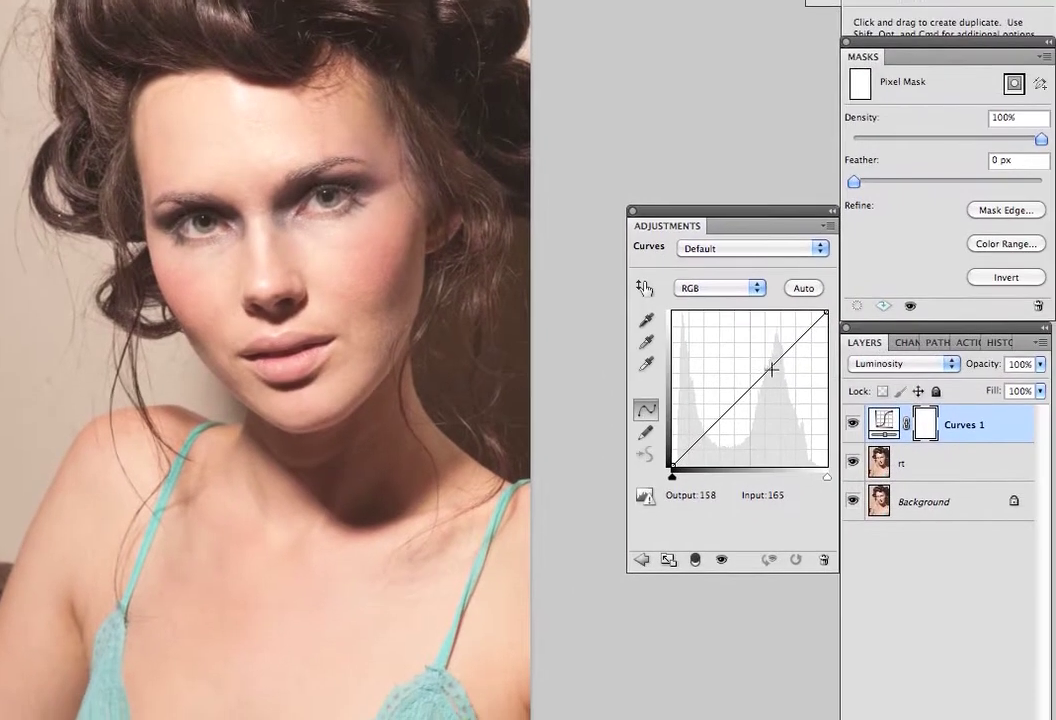
{"action": "left_click_drag", "start_coordinate": [775, 365], "coordinate": [762, 357]}
{"action": "left_click_drag", "start_coordinate": [726, 402], "coordinate": [727, 407]}
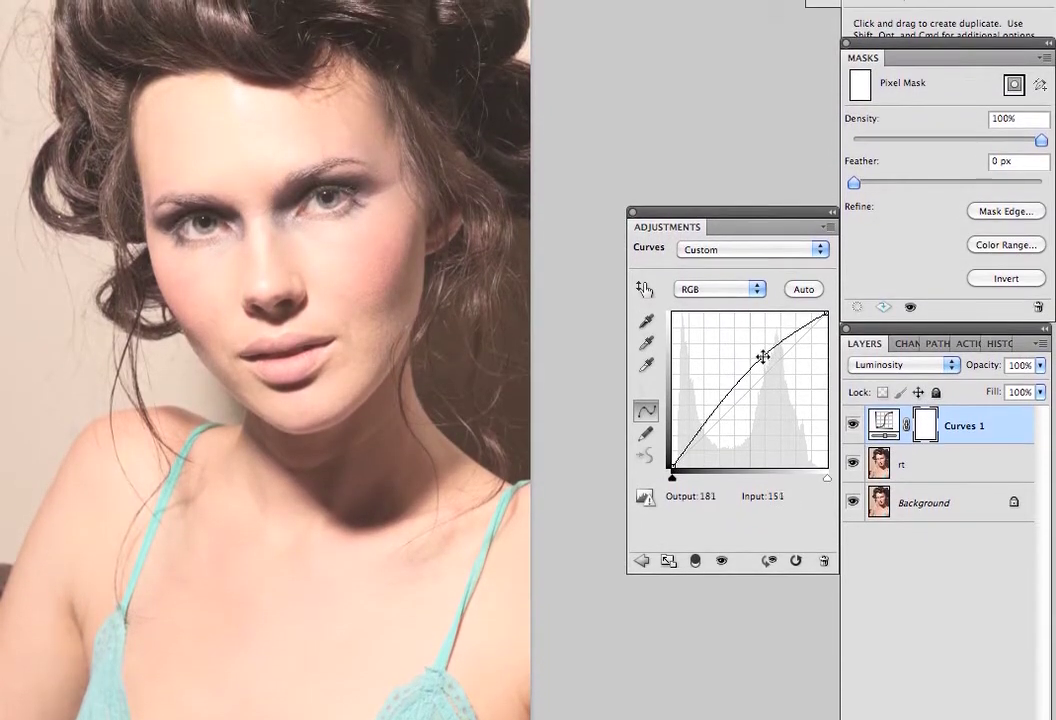
{"action": "left_click", "coordinate": [762, 357]}
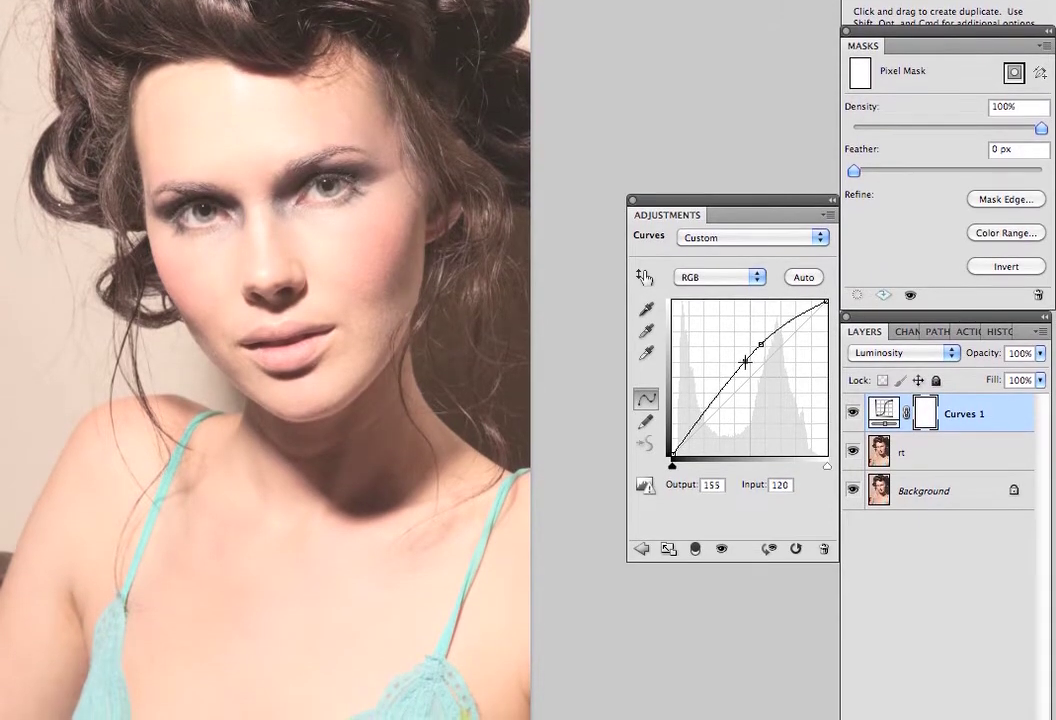
Step: Add contrast with a midtone point on the RGB curve at input 122, output 145, and close the curve settings
{"action": "left_click_drag", "start_coordinate": [745, 362], "coordinate": [745, 363]}
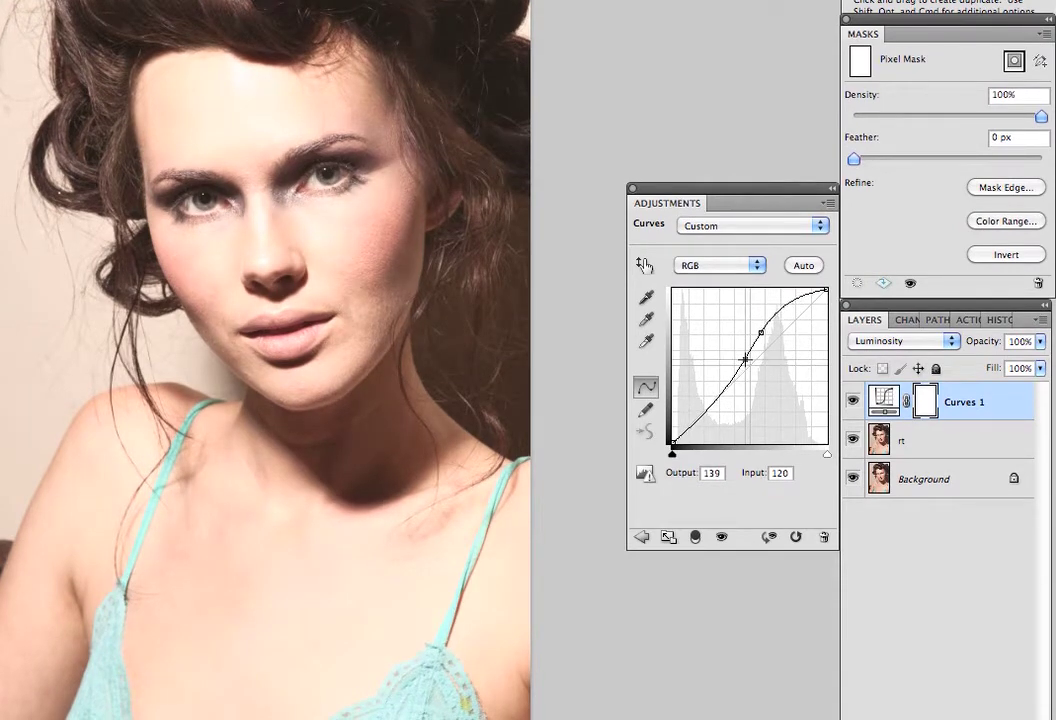
{"action": "left_click_drag", "start_coordinate": [745, 358], "coordinate": [746, 355]}
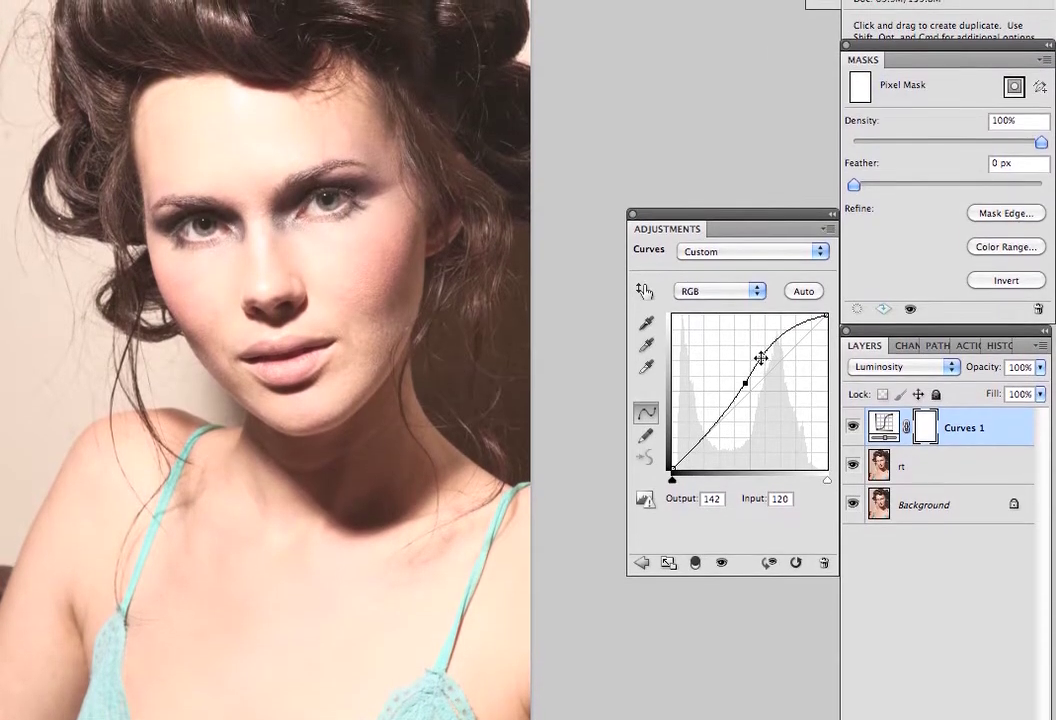
{"action": "left_click", "coordinate": [761, 358]}
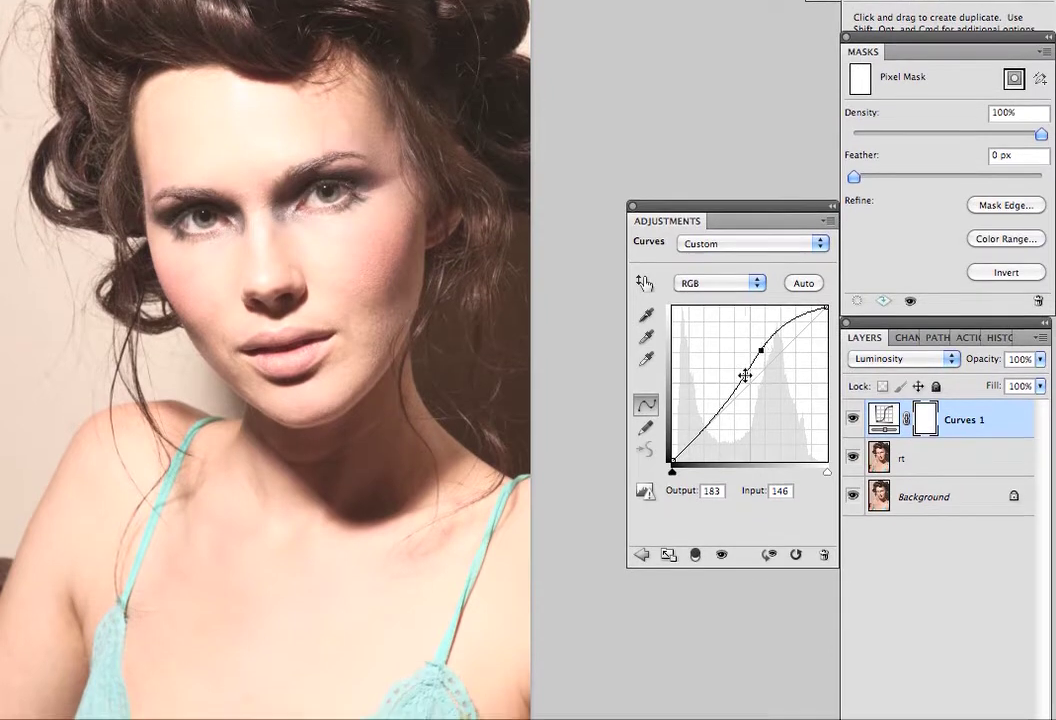
{"action": "left_click_drag", "start_coordinate": [745, 386], "coordinate": [746, 360]}
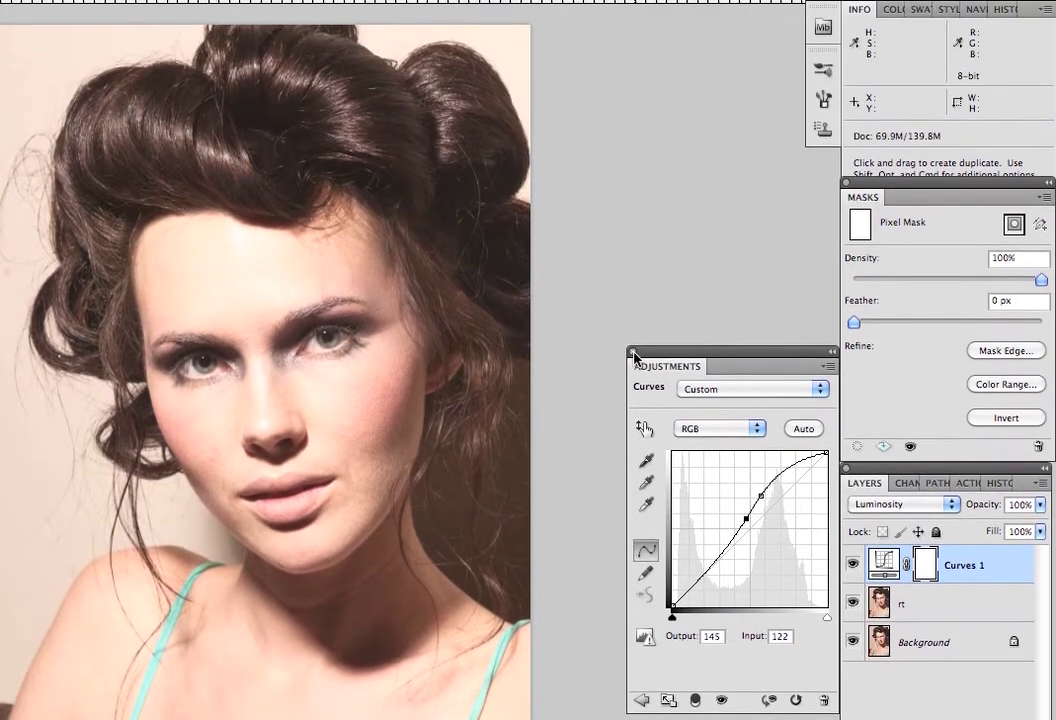
{"action": "left_click", "coordinate": [633, 359]}
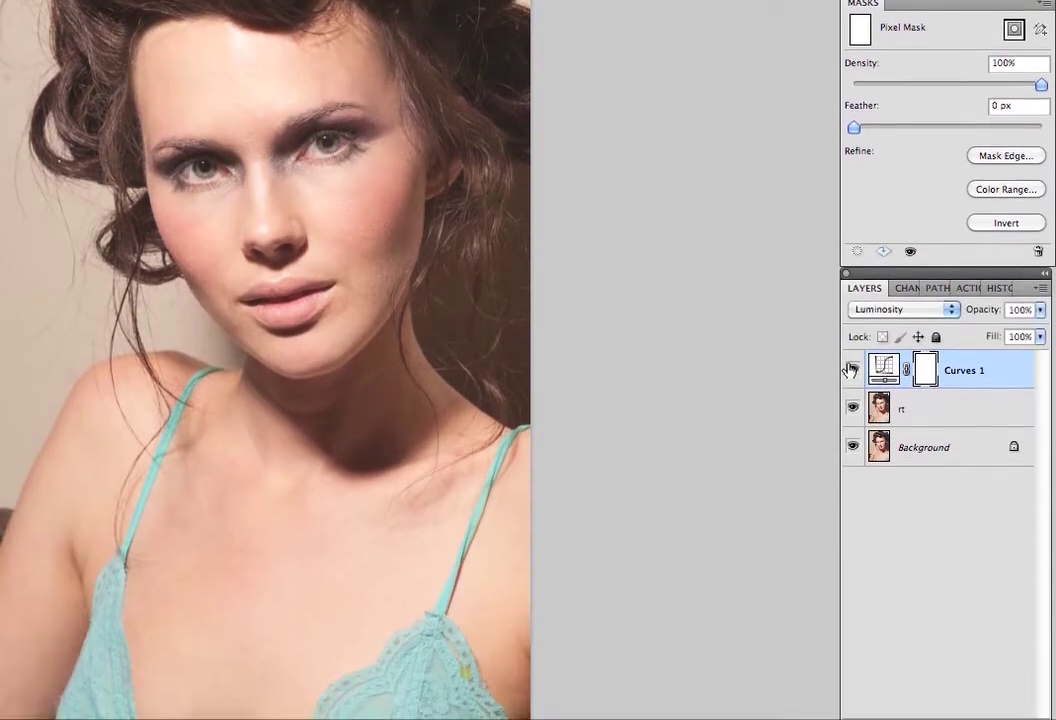
Step: Compare the portrait with and without the Curves 1 layer to judge the brightness and contrast change
{"action": "left_click", "coordinate": [851, 370]}
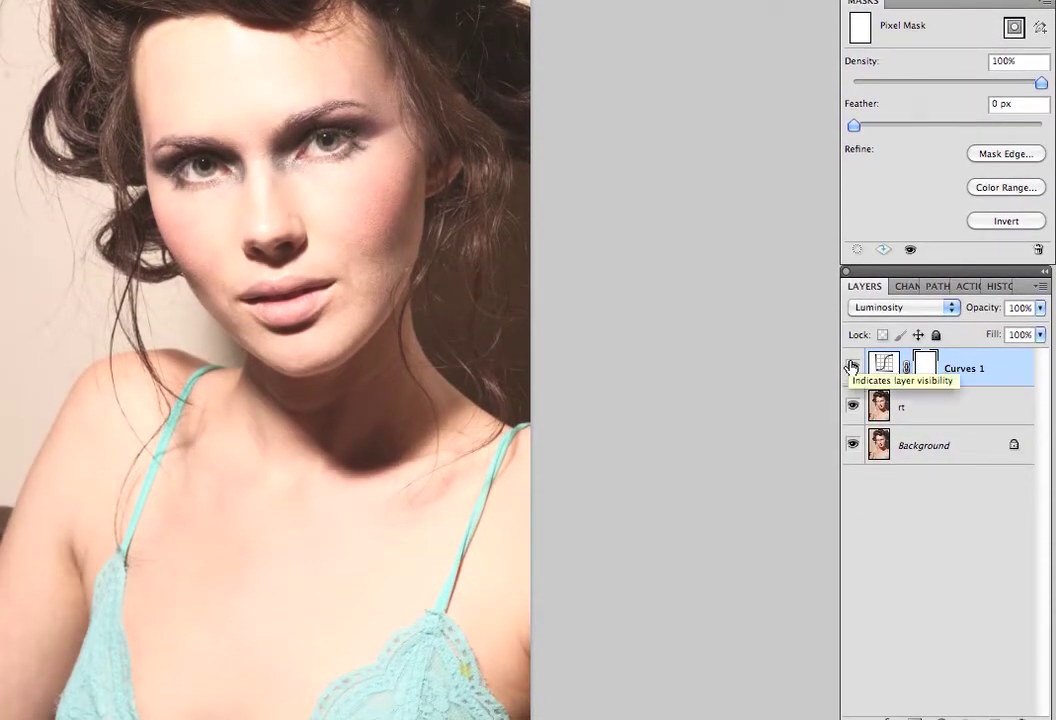
{"action": "left_click", "coordinate": [851, 368]}
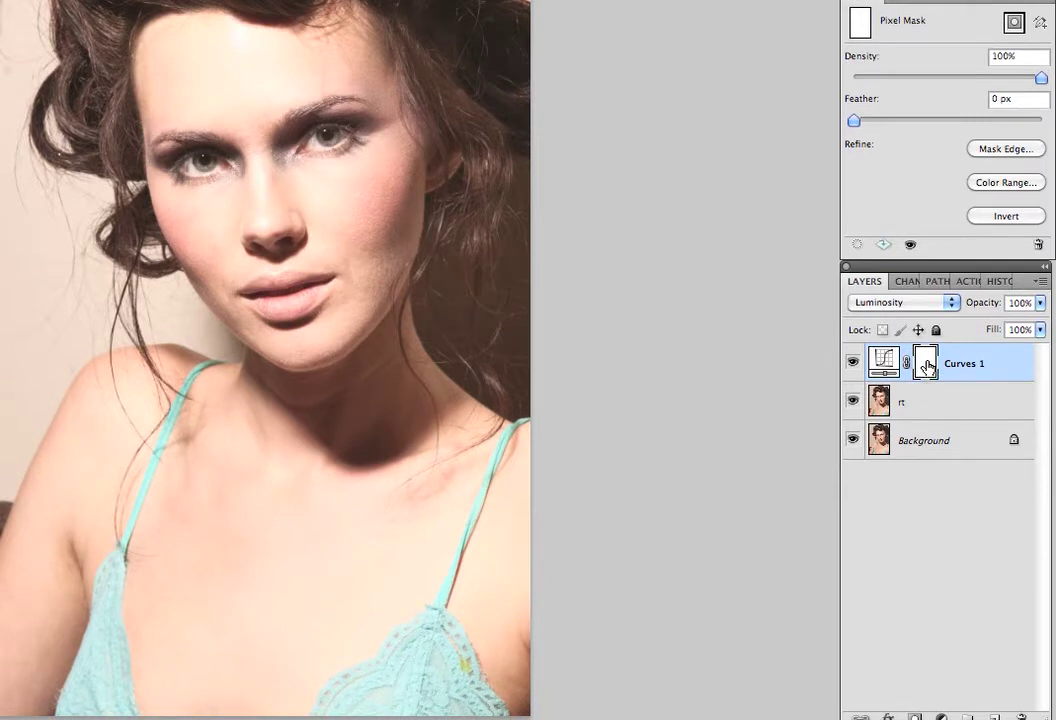
{"action": "left_click", "coordinate": [852, 362]}
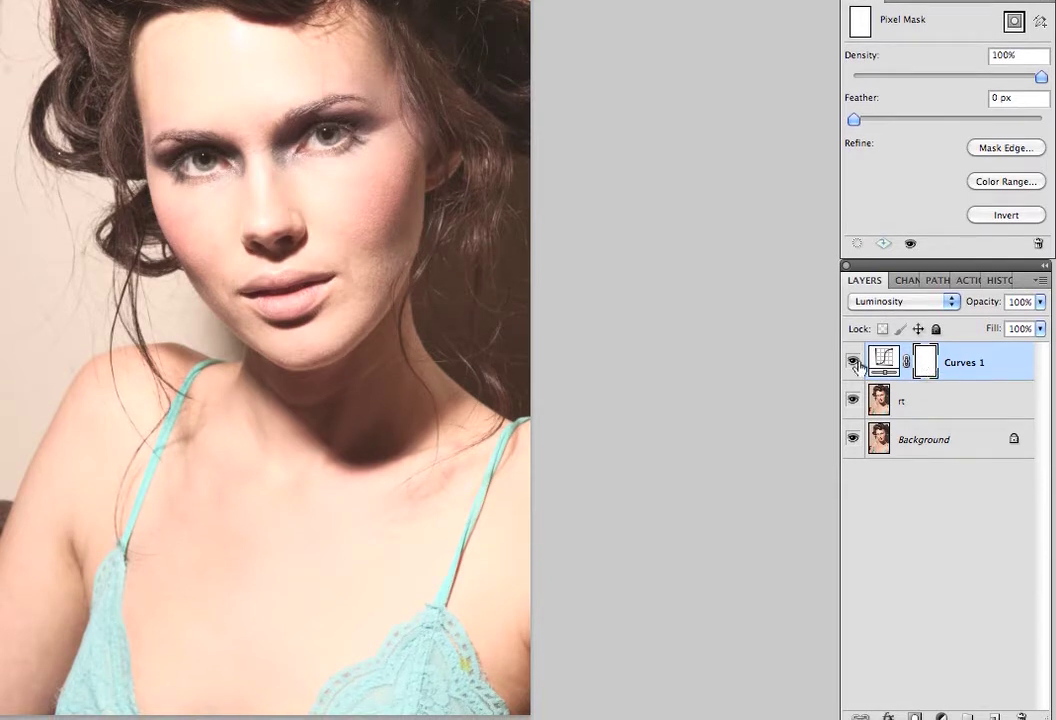
{"action": "left_click", "coordinate": [852, 362]}
{"action": "left_click", "coordinate": [852, 364]}
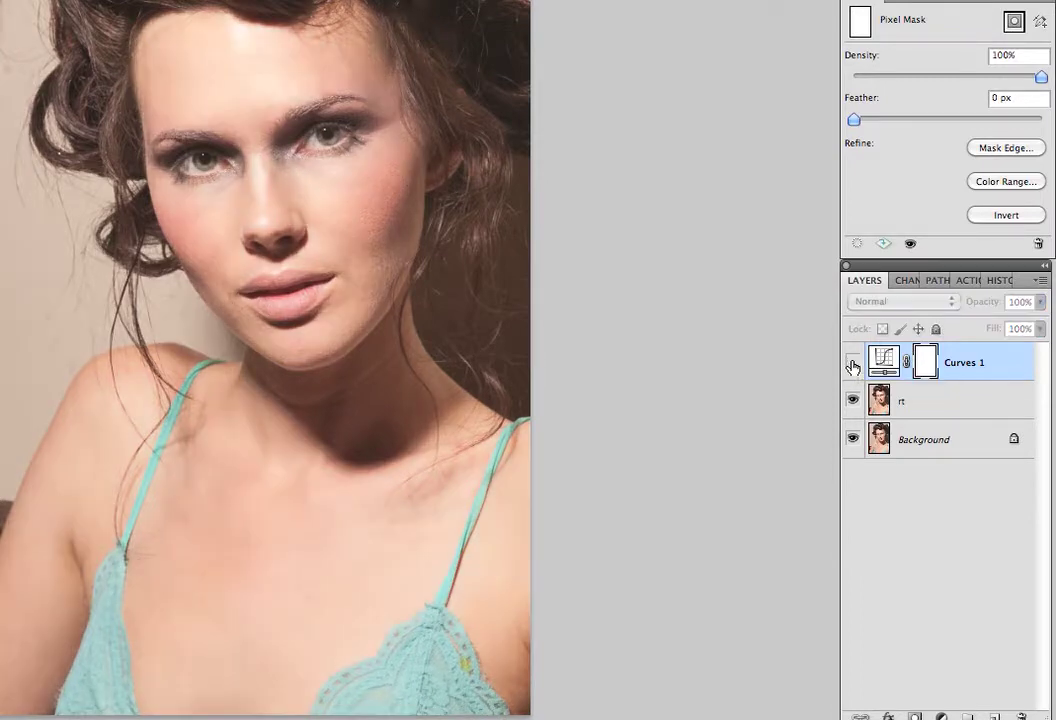
{"action": "left_click", "coordinate": [852, 363]}
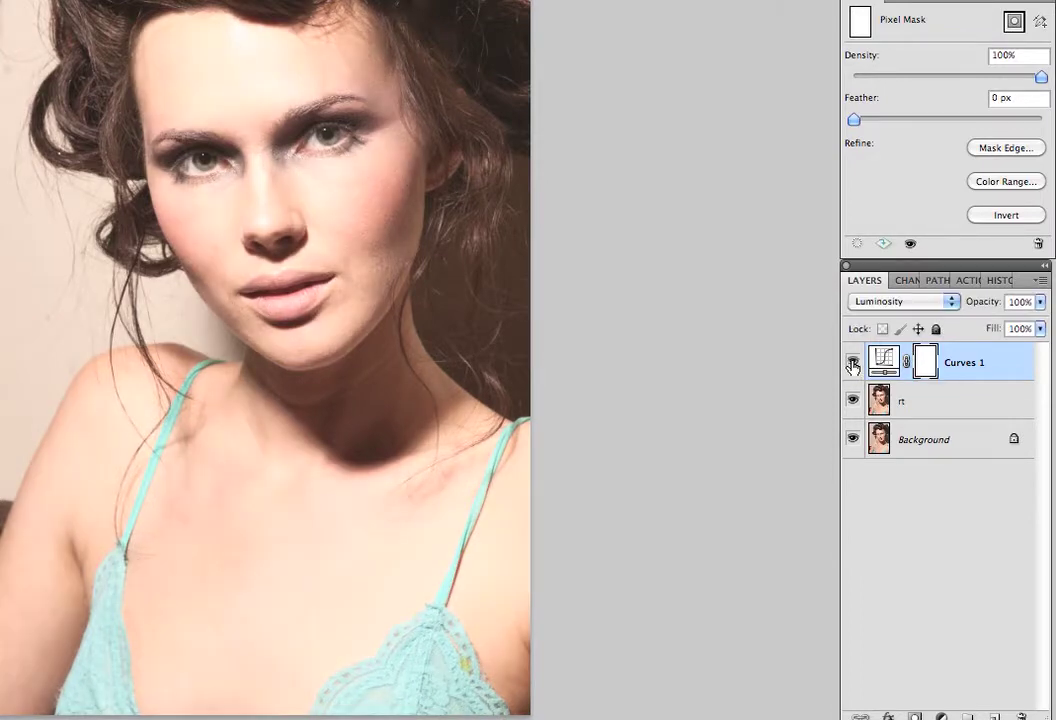
{"action": "left_click", "coordinate": [852, 364]}
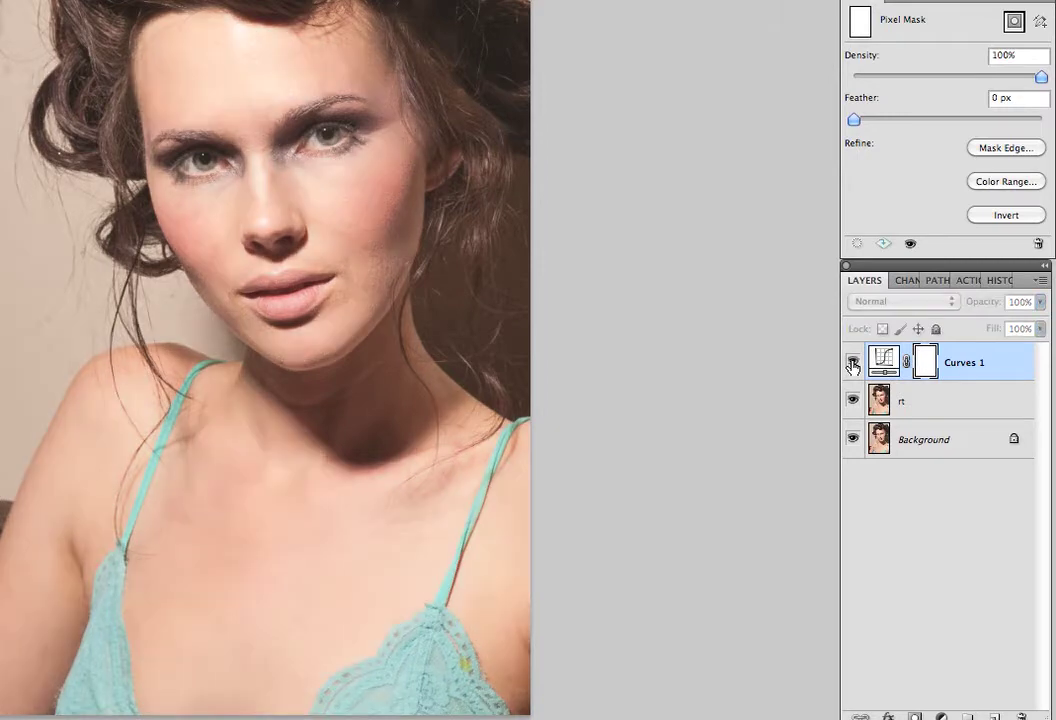
{"action": "left_click", "coordinate": [852, 364]}
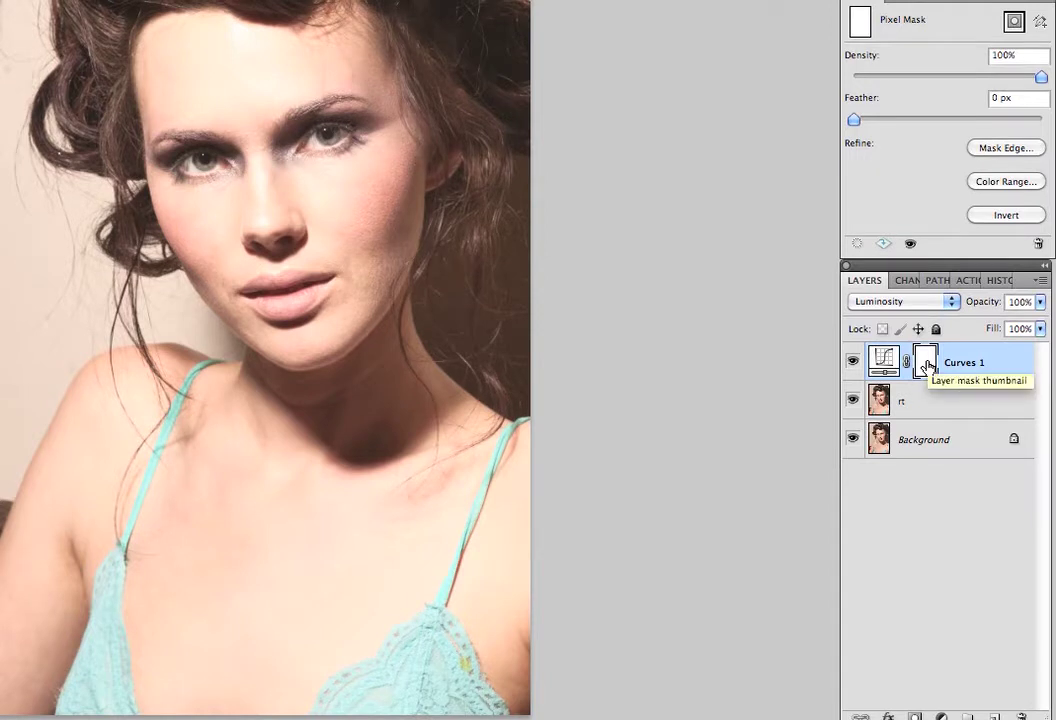
Step: Invert the Curves 1 mask, reveal the effect over the woman with an enlarged brush, and compare with the layer hidden
{"action": "key", "text": "super+i"}
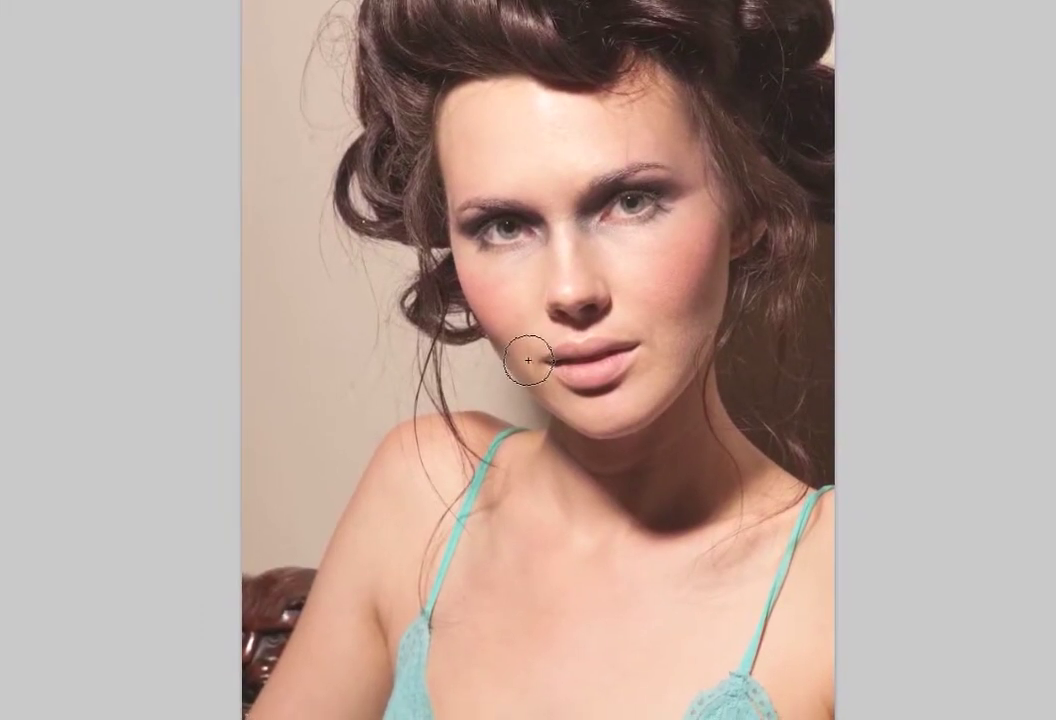
{"action": "key", "text": "bracketright"}
{"action": "key", "text": "bracketright"}
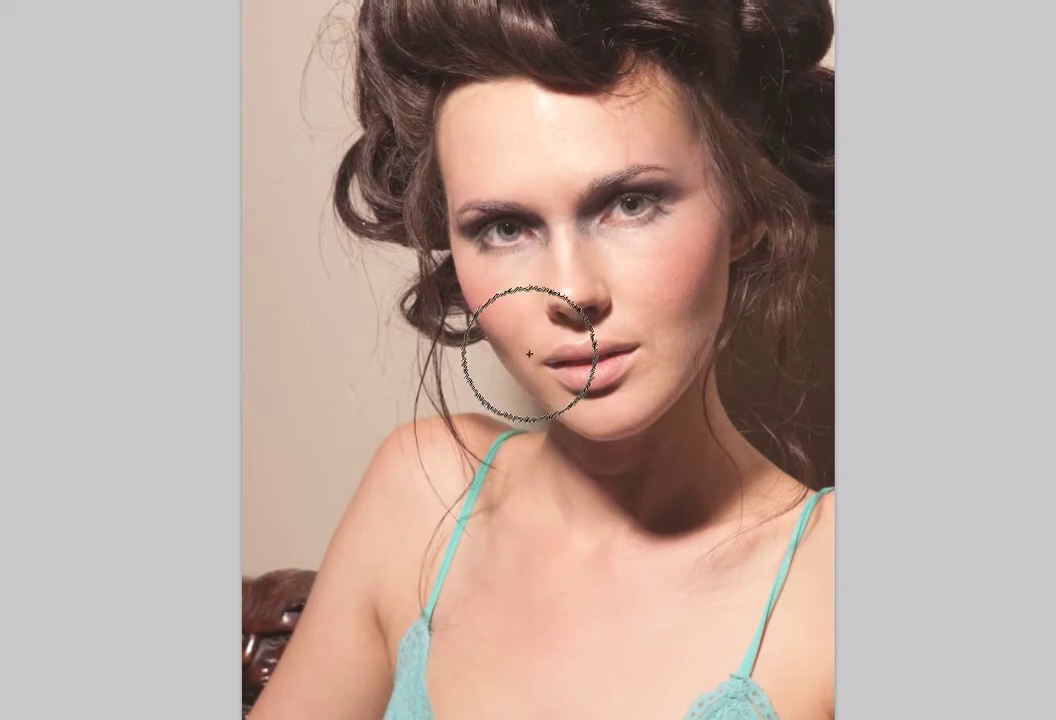
{"action": "key", "text": "bracketright"}
{"action": "key", "text": "bracketright"}
{"action": "key", "text": "bracketright"}
{"action": "key", "text": "bracketright"}
{"action": "key", "text": "bracketright"}
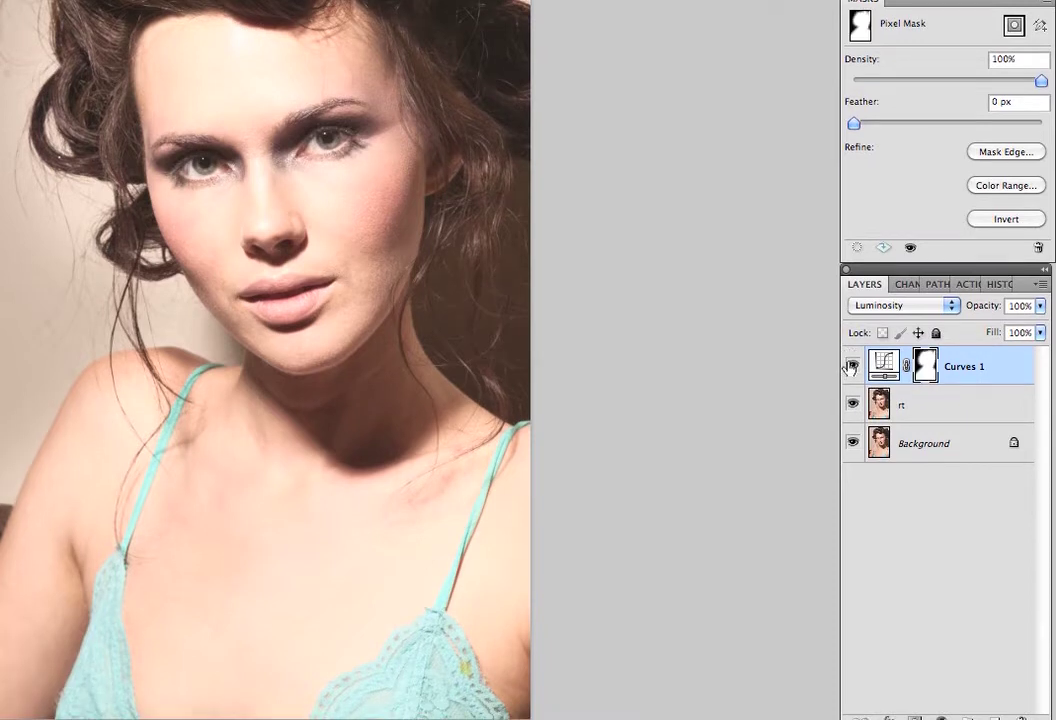
{"action": "left_click", "coordinate": [851, 366]}
{"action": "left_click", "coordinate": [851, 366]}
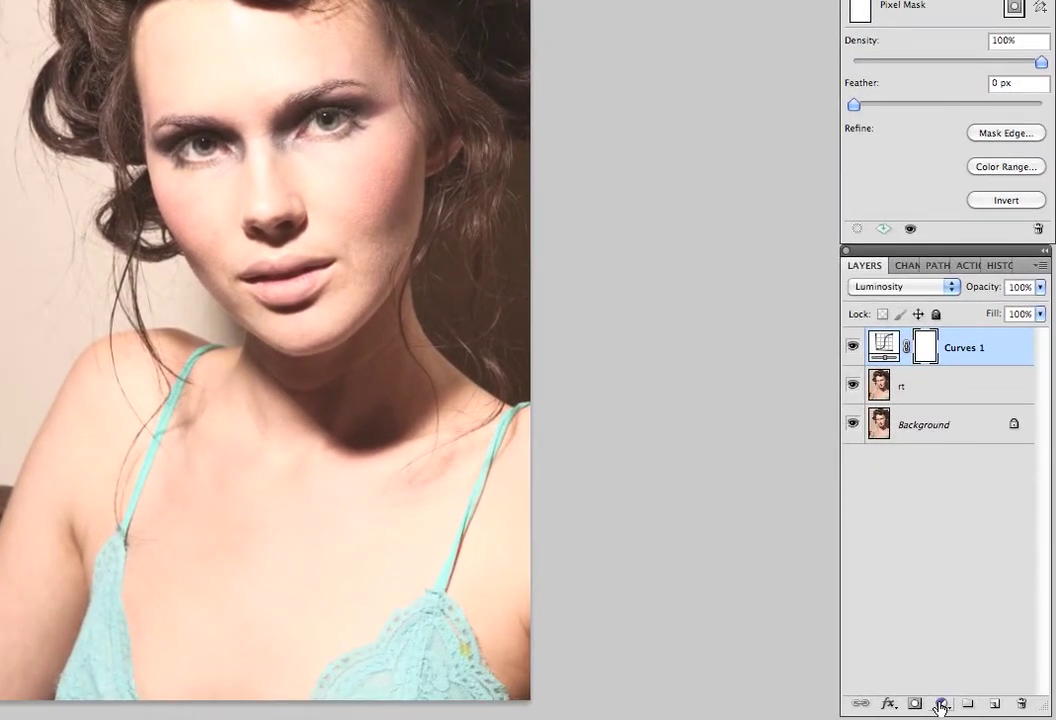
Step: Add a Hue/Saturation adjustment layer above Curves 1 with Saturation set to -100 and close its settings
{"action": "left_click", "coordinate": [940, 704]}
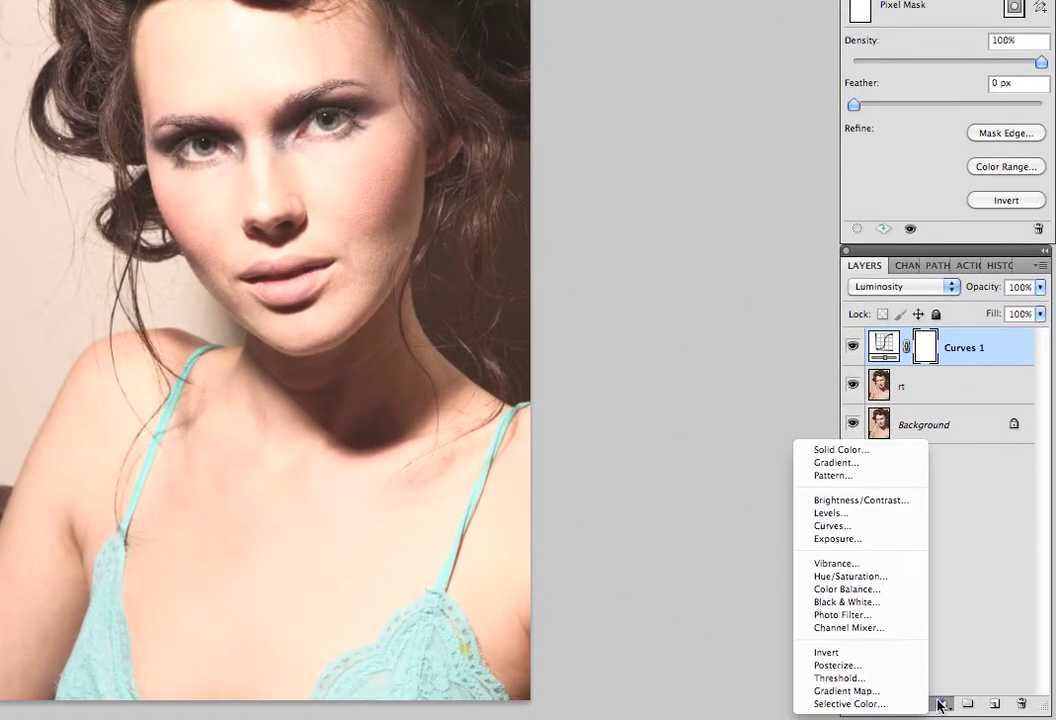
{"action": "left_click", "coordinate": [886, 577]}
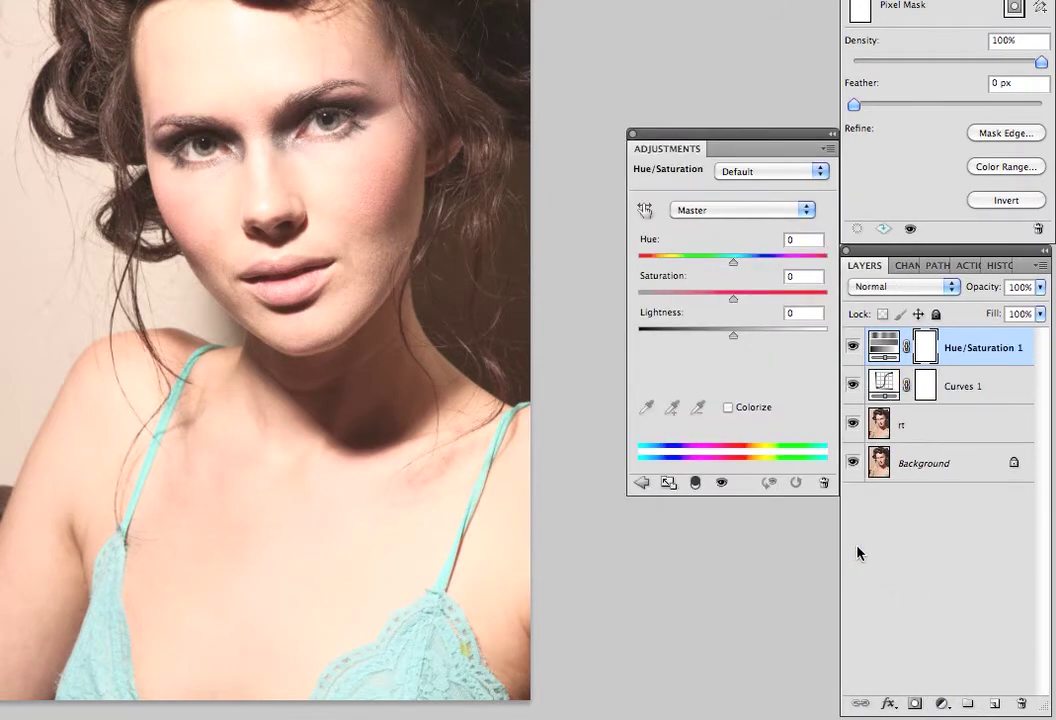
{"action": "left_click_drag", "start_coordinate": [725, 298], "coordinate": [584, 295]}
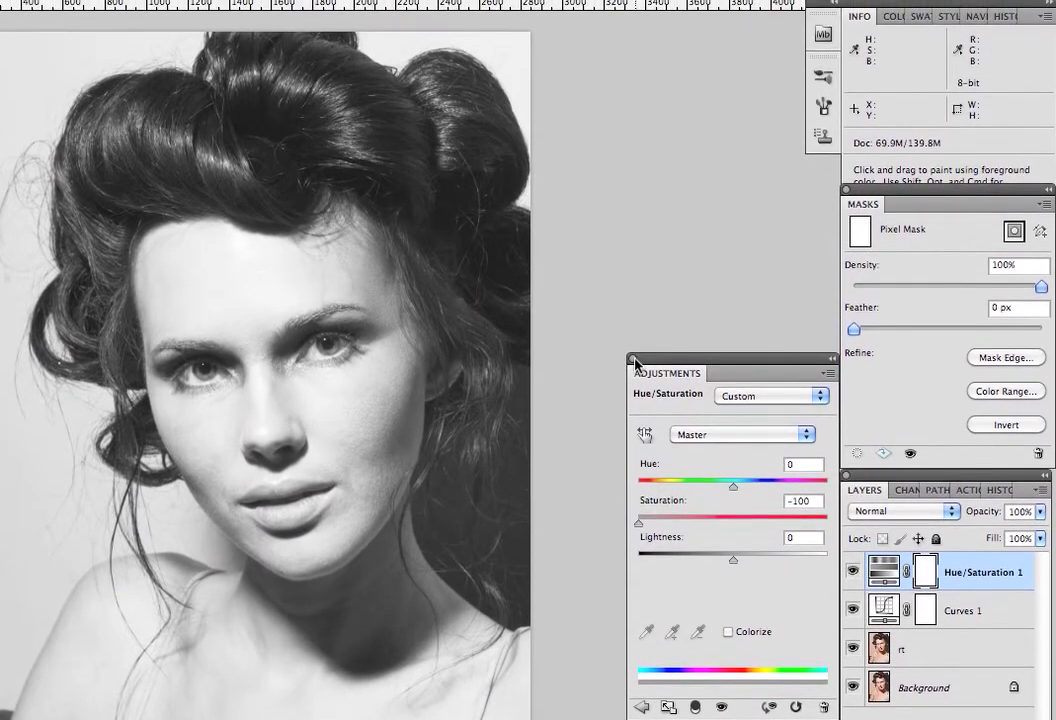
{"action": "left_click", "coordinate": [633, 360]}
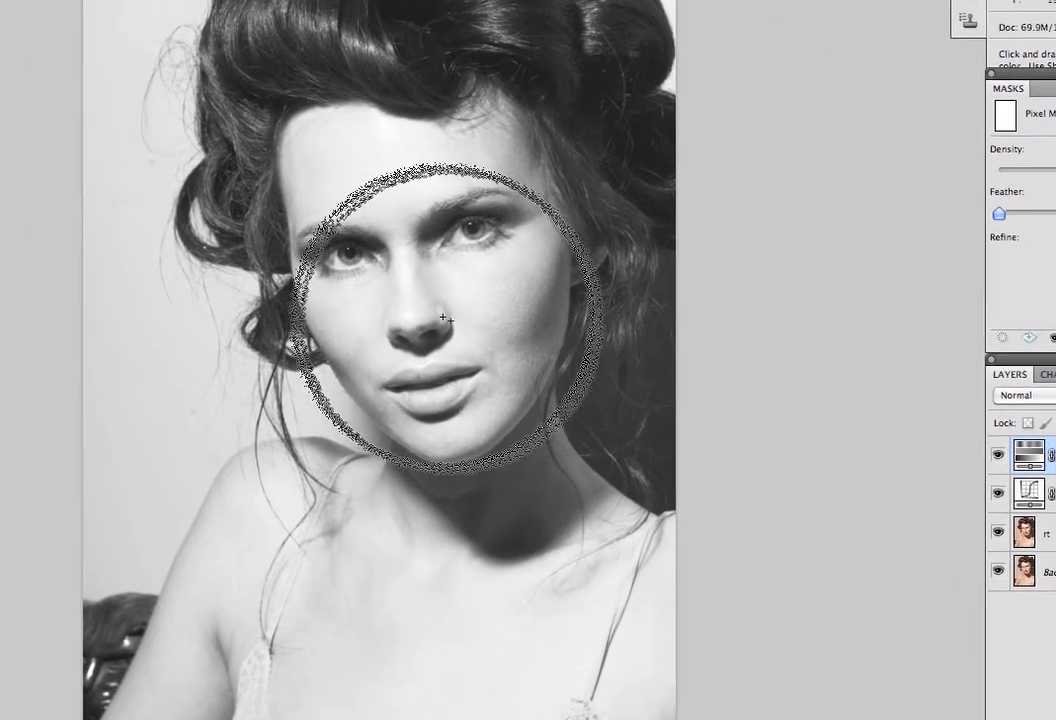
Step: Try bringing back the original color in both eyes by painting the Hue/Saturation 1 mask with a much smaller brush
{"action": "key", "text": "bracketleft"}
{"action": "key", "text": "bracketleft"}
{"action": "key", "text": "bracketleft"}
{"action": "key", "text": "bracketleft"}
{"action": "key", "text": "bracketleft"}
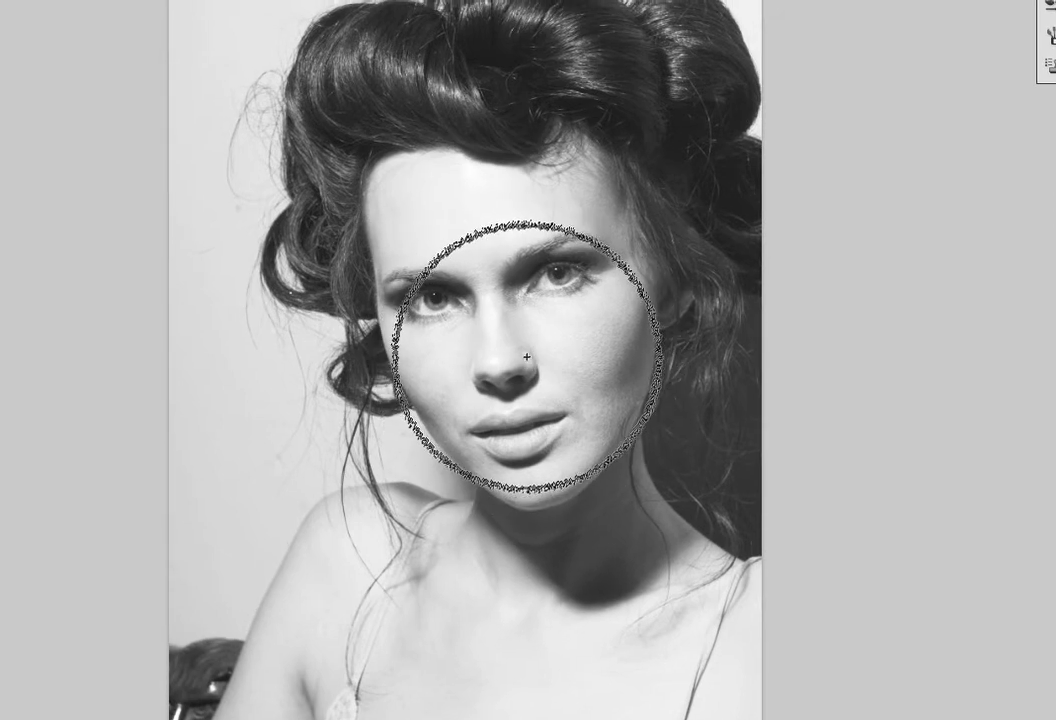
{"action": "key", "text": "bracketleft"}
{"action": "key", "text": "bracketleft"}
{"action": "key", "text": "bracketleft"}
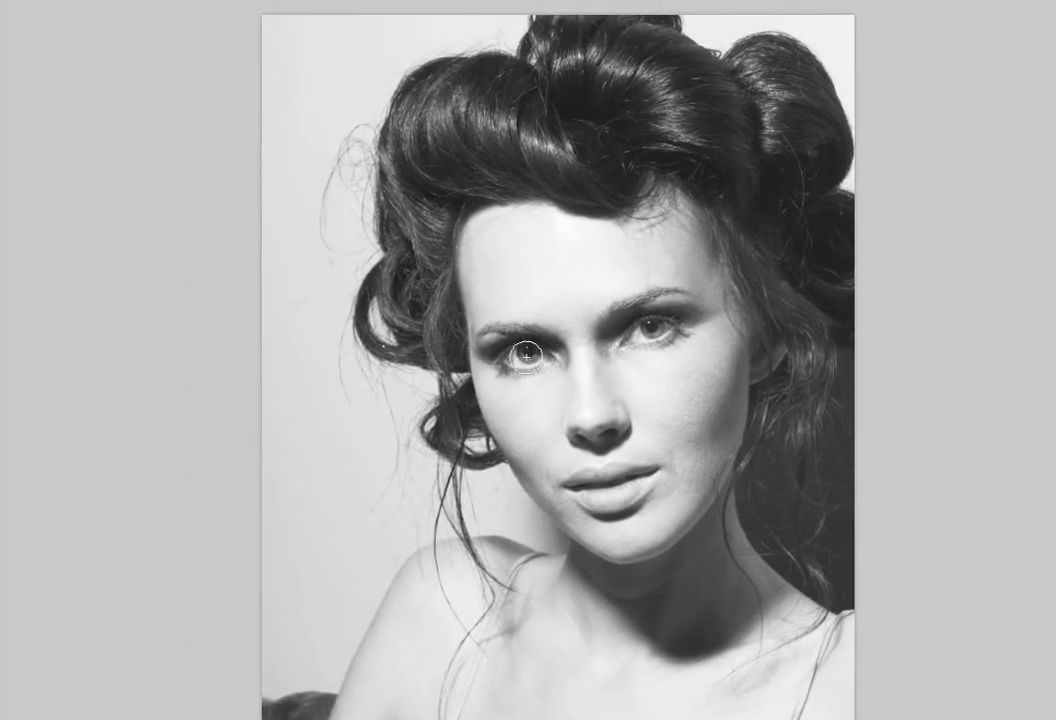
{"action": "left_click", "coordinate": [525, 356]}
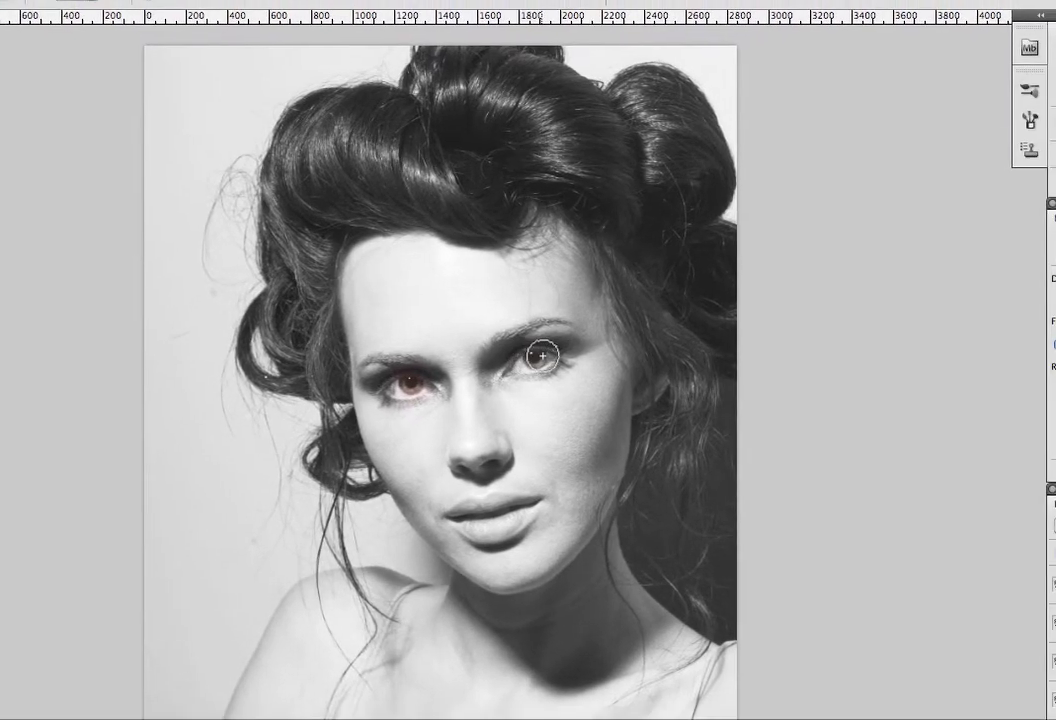
{"action": "left_click", "coordinate": [525, 357]}
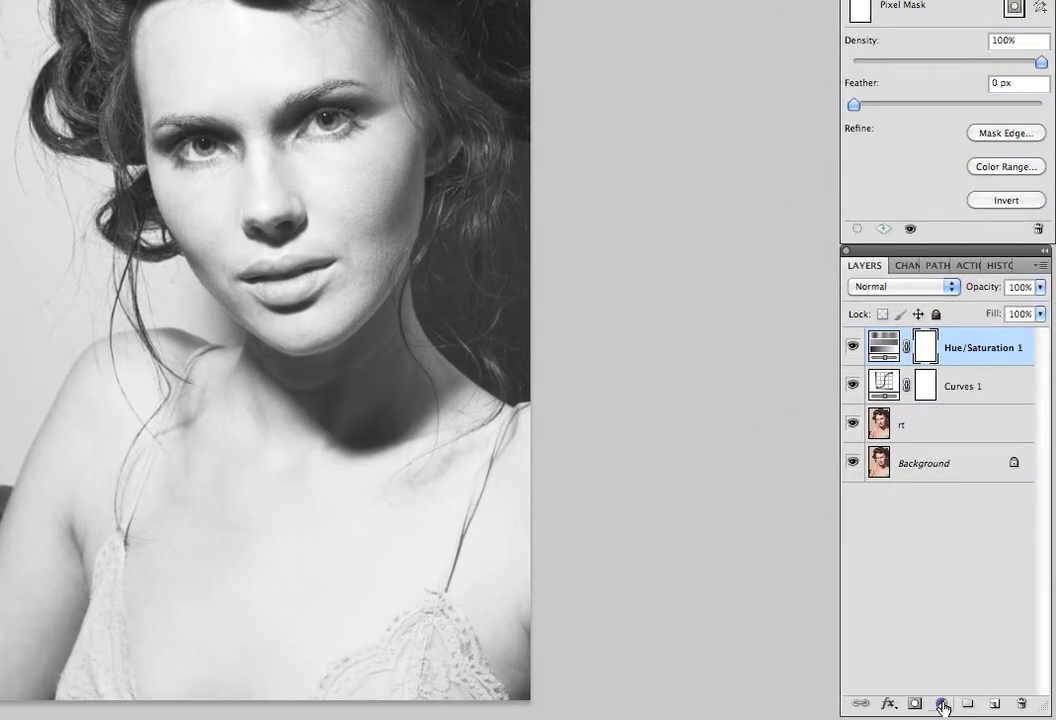
Step: Add a second Curves adjustment layer above Hue/Saturation 1 and set its blend mode to Linear Dodge (Add)
{"action": "left_click", "coordinate": [941, 704]}
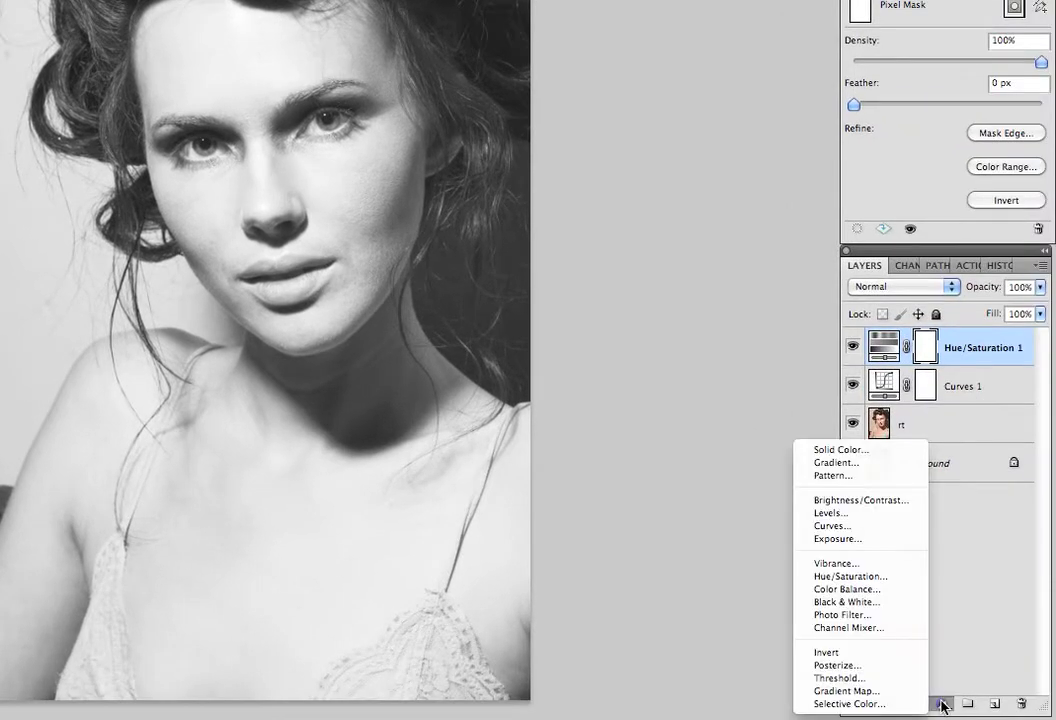
{"action": "left_click", "coordinate": [884, 527]}
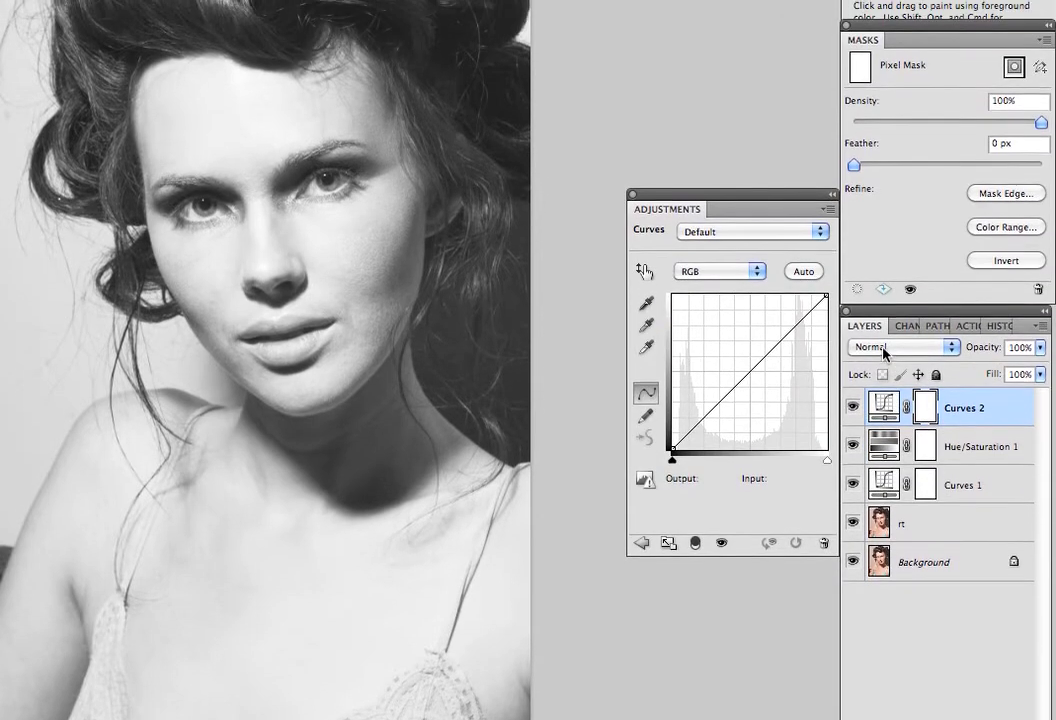
{"action": "left_click", "coordinate": [884, 362]}
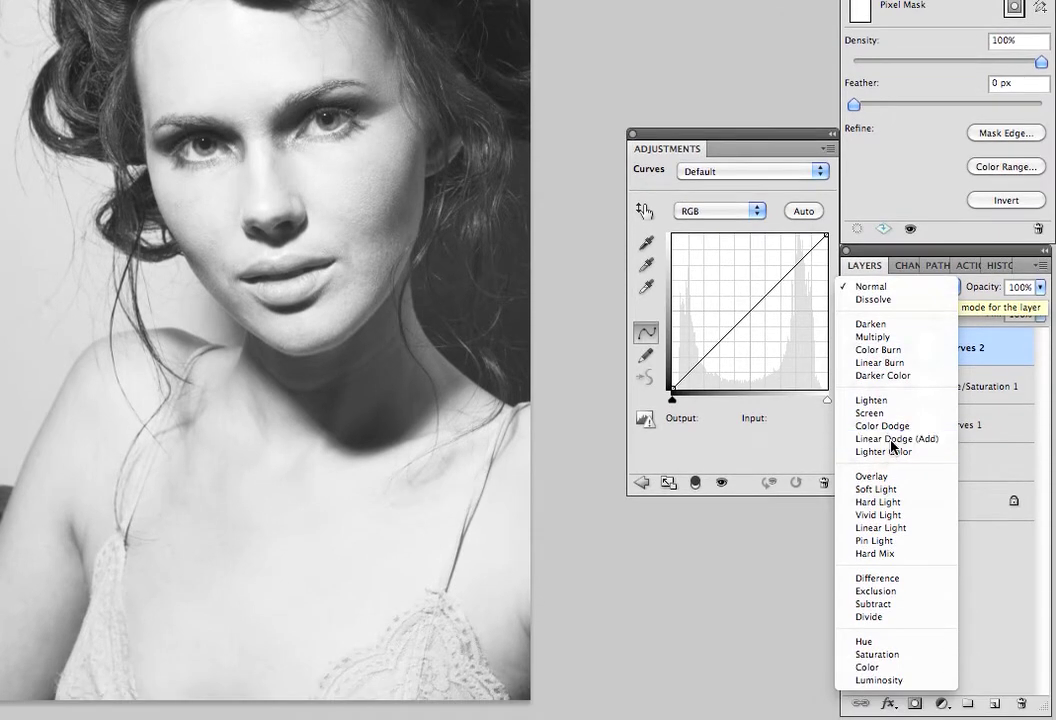
{"action": "left_click", "coordinate": [894, 439]}
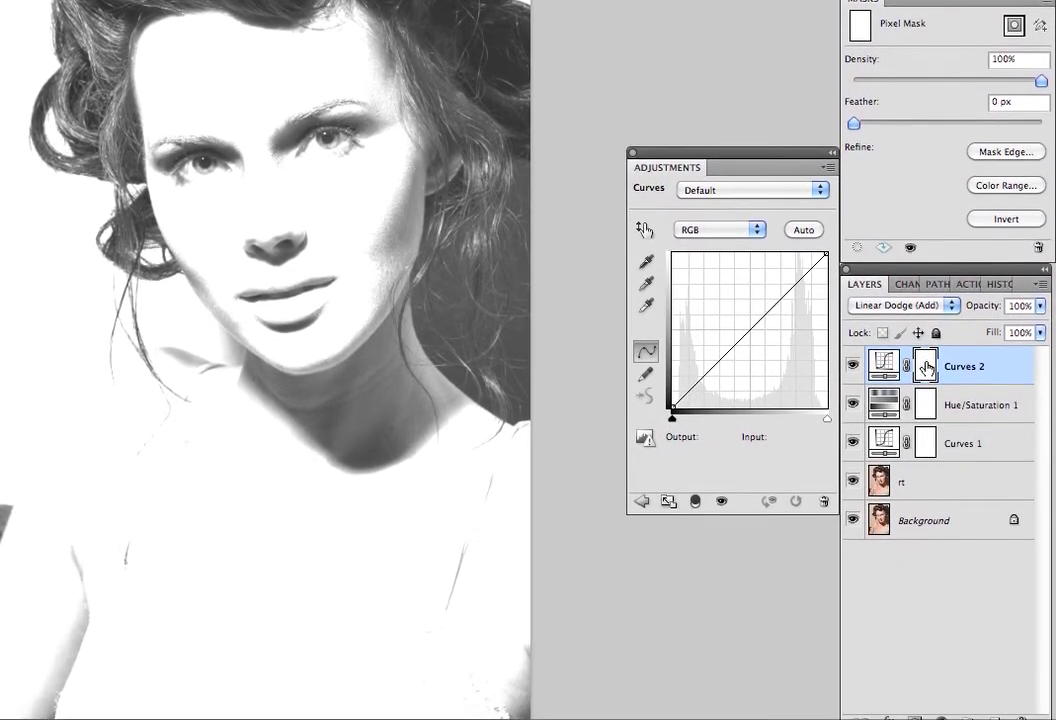
Step: Invert the Curves 2 mask and brighten both eyes by painting on it with a soft 50 px brush at 10% opacity
{"action": "key", "text": "ctrl+i"}
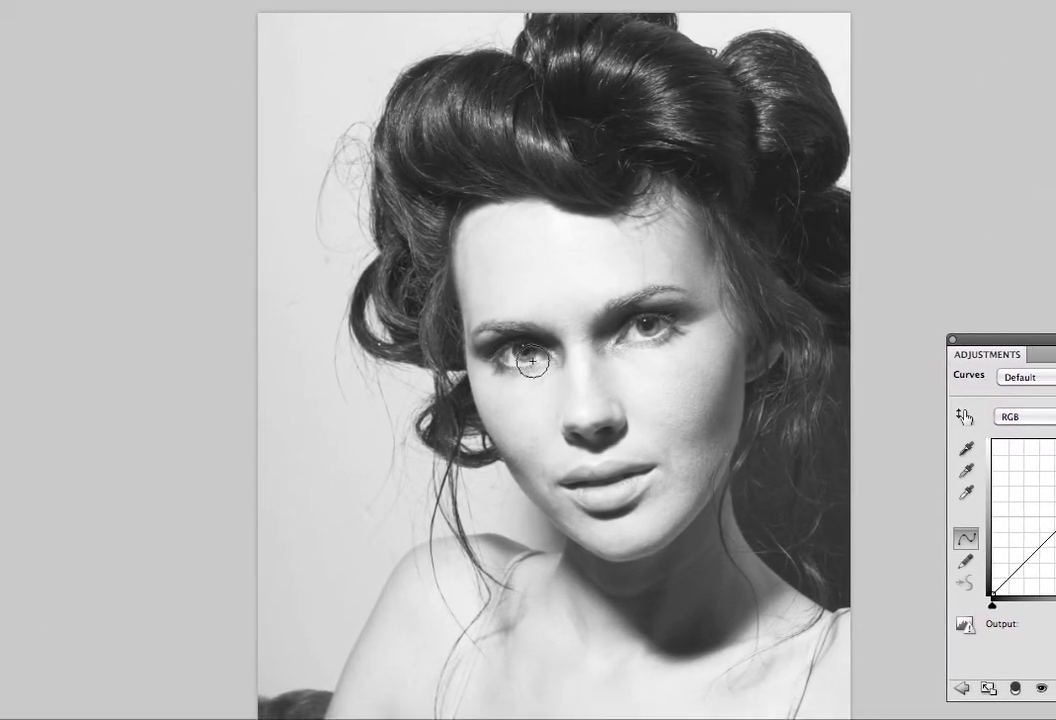
{"action": "key", "text": "ctrl+plus"}
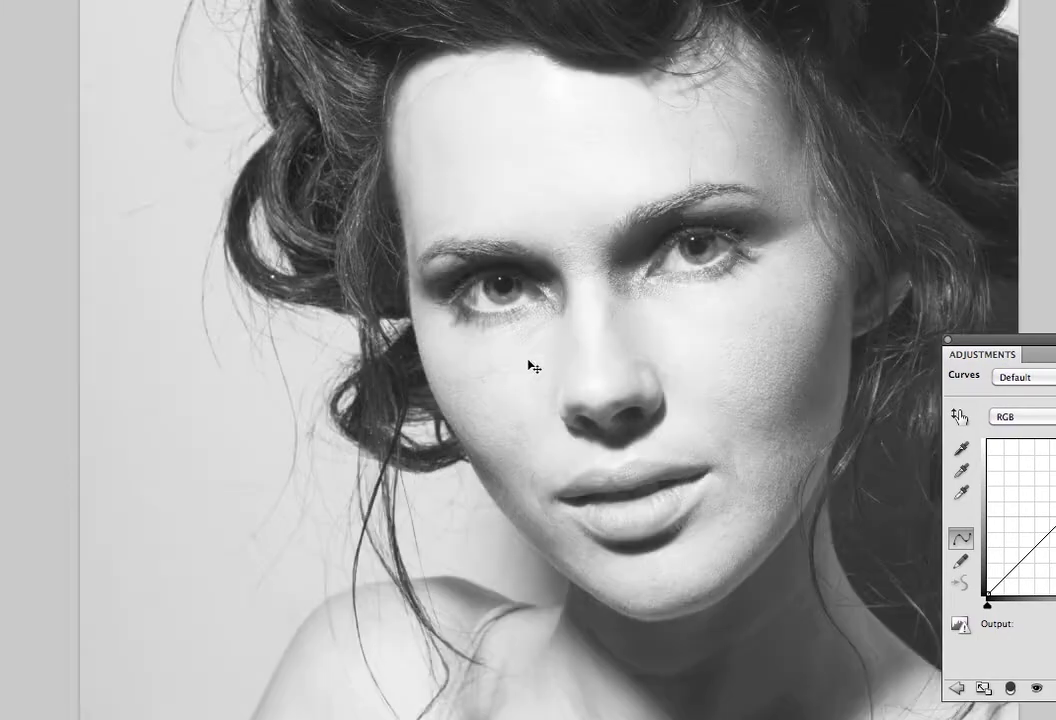
{"action": "key", "text": "ctrl+plus"}
{"action": "key", "text": "ctrl+plus"}
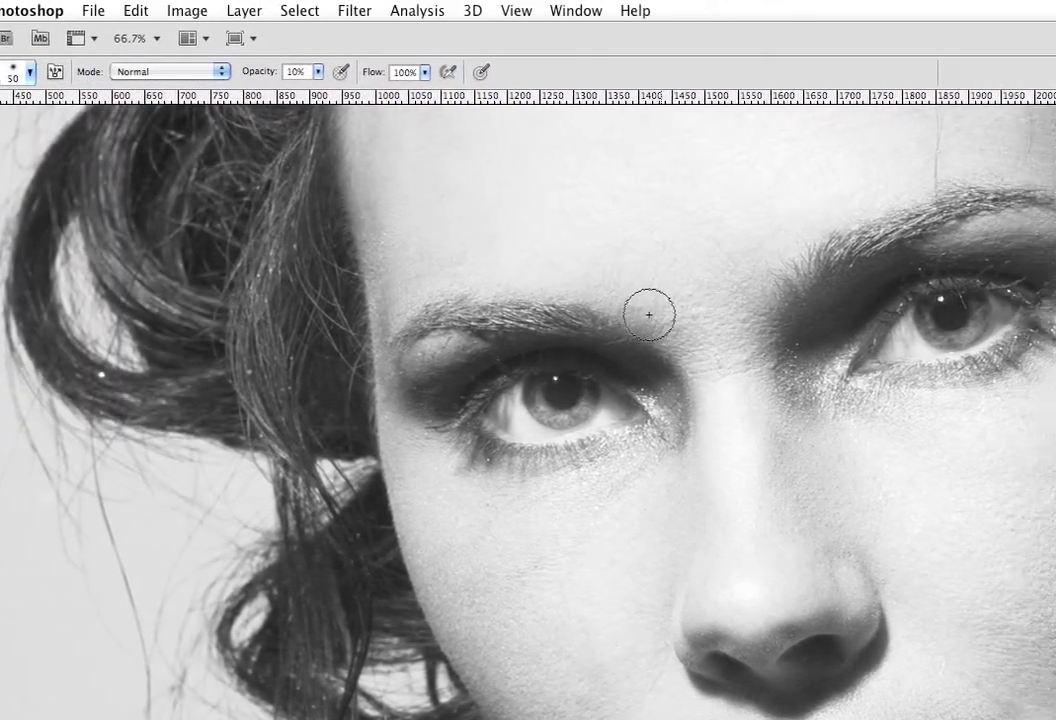
{"action": "right_click", "coordinate": [526, 282]}
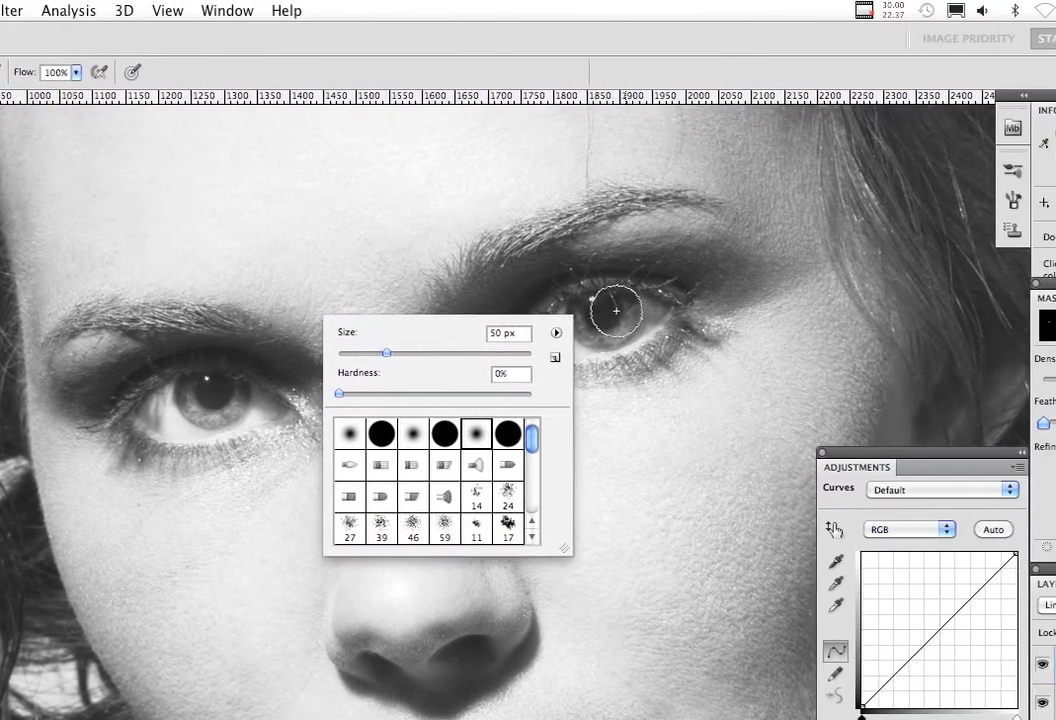
{"action": "left_click", "coordinate": [795, 281]}
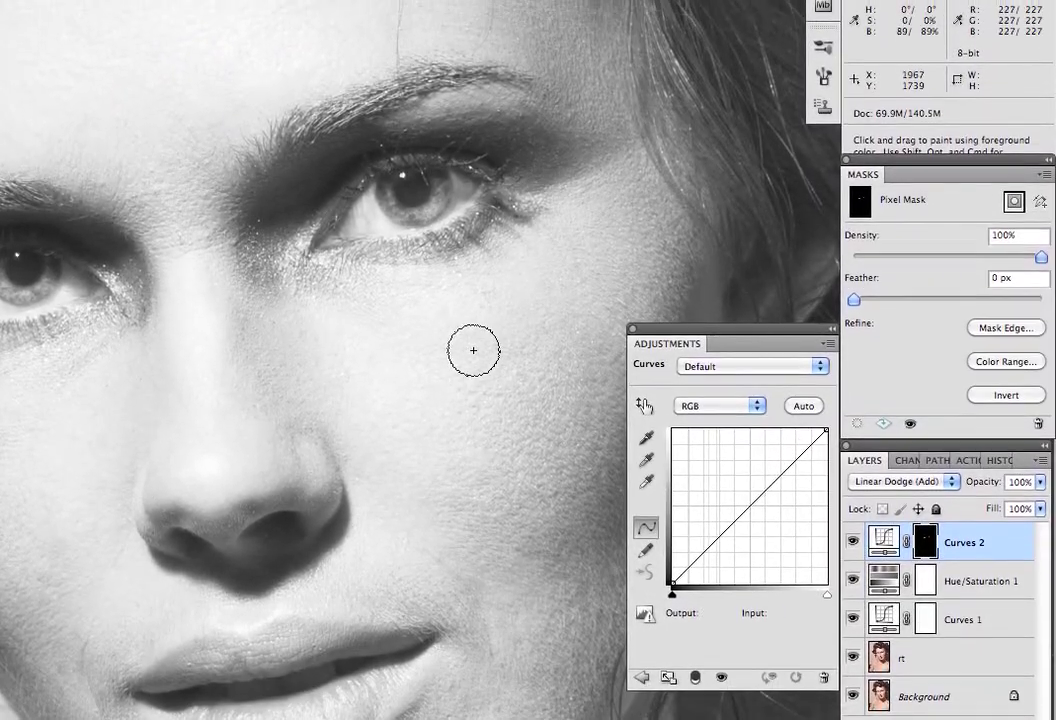
Step: Toggle the Curves 2 layer's visibility to compare the whole portrait with and without the brightened eyes
{"action": "key", "text": "ctrl+minus"}
{"action": "key", "text": "ctrl+minus"}
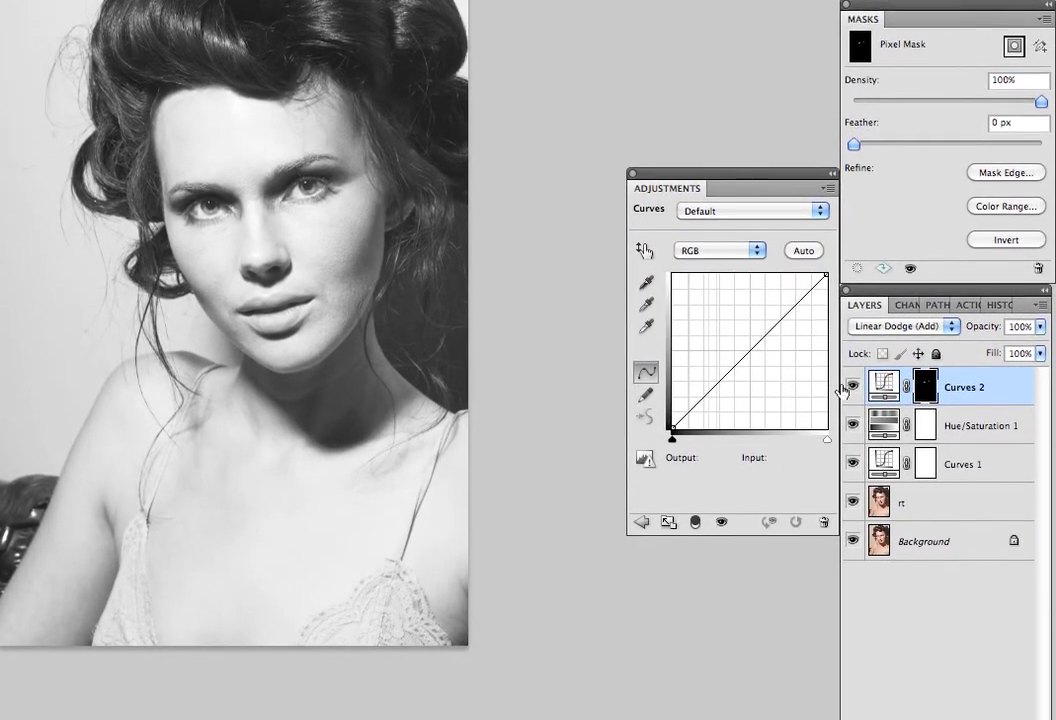
{"action": "left_click", "coordinate": [853, 370]}
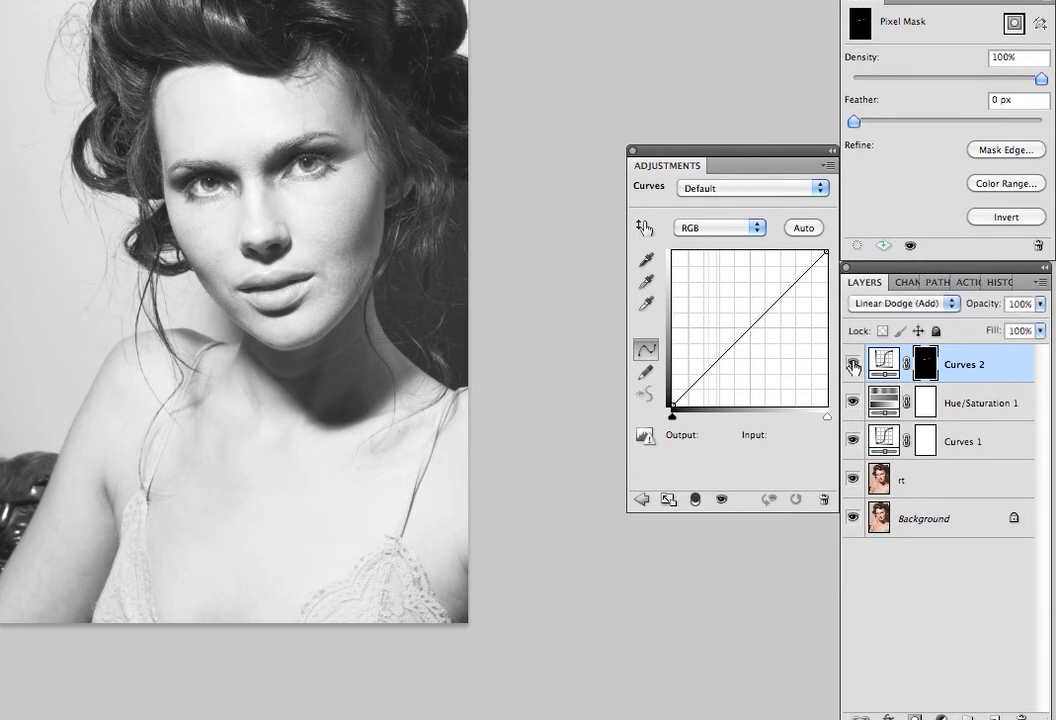